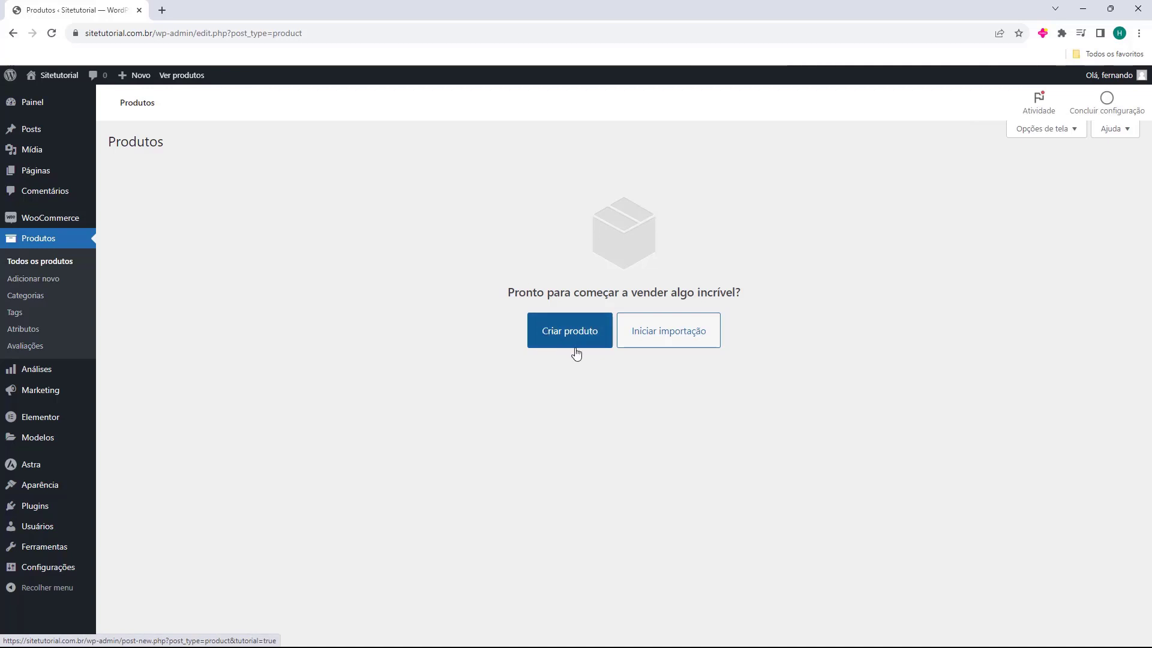
- Create a new product and name it "Ebook - Como Otimizar o seu Site"
click(563, 336)
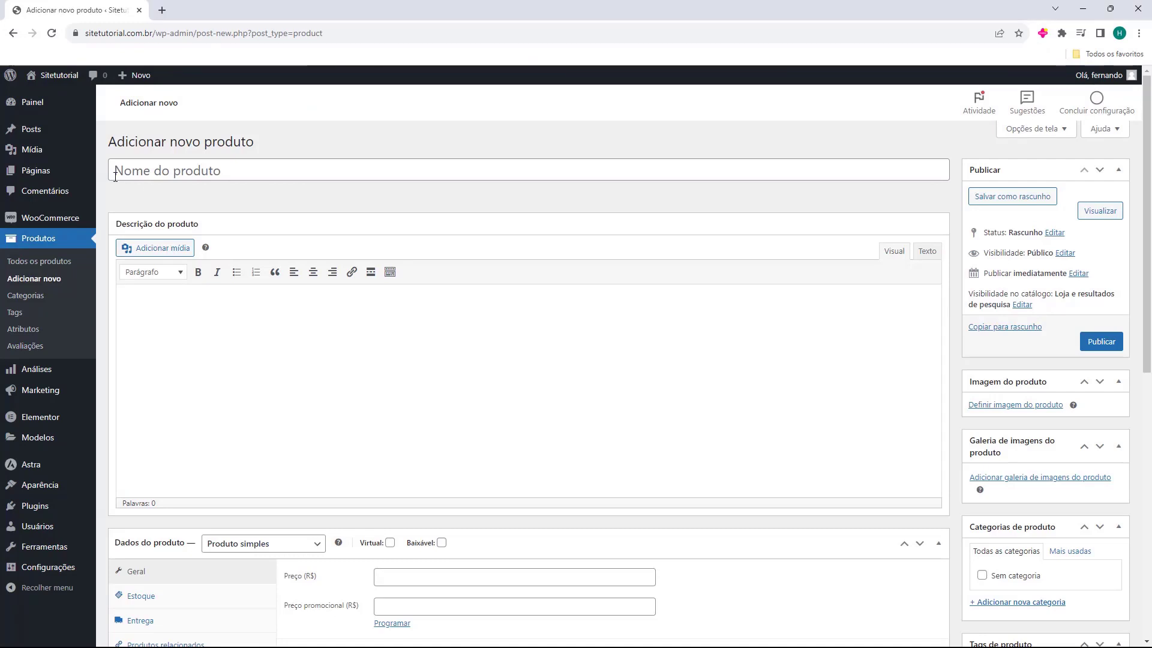
click(144, 174)
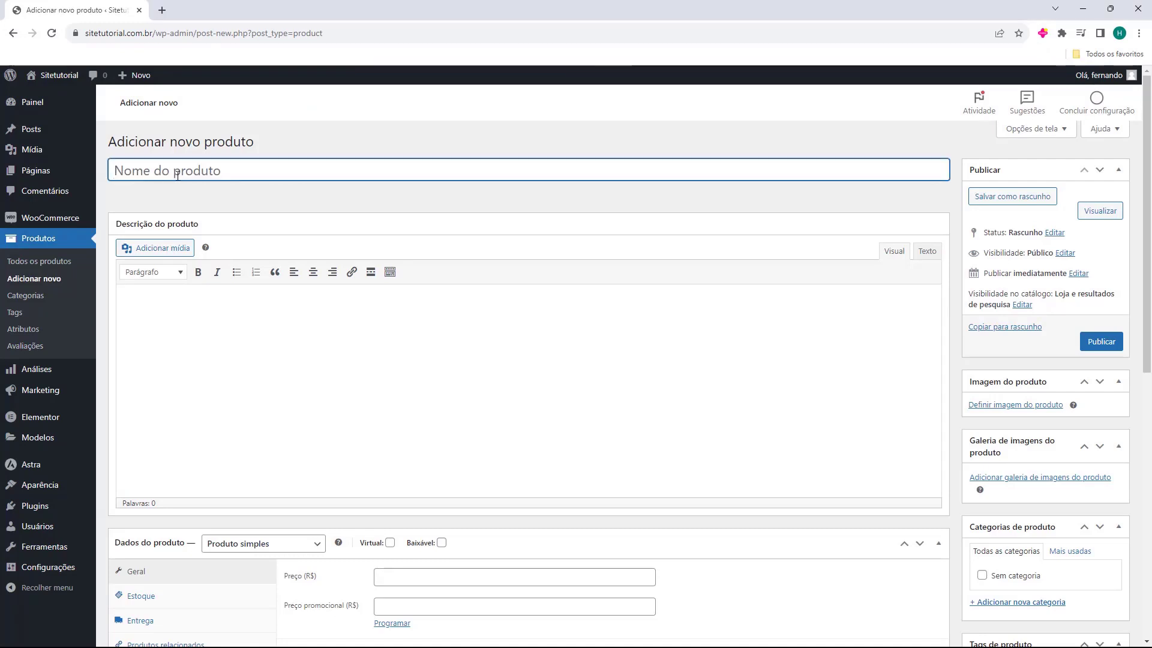
text(E)
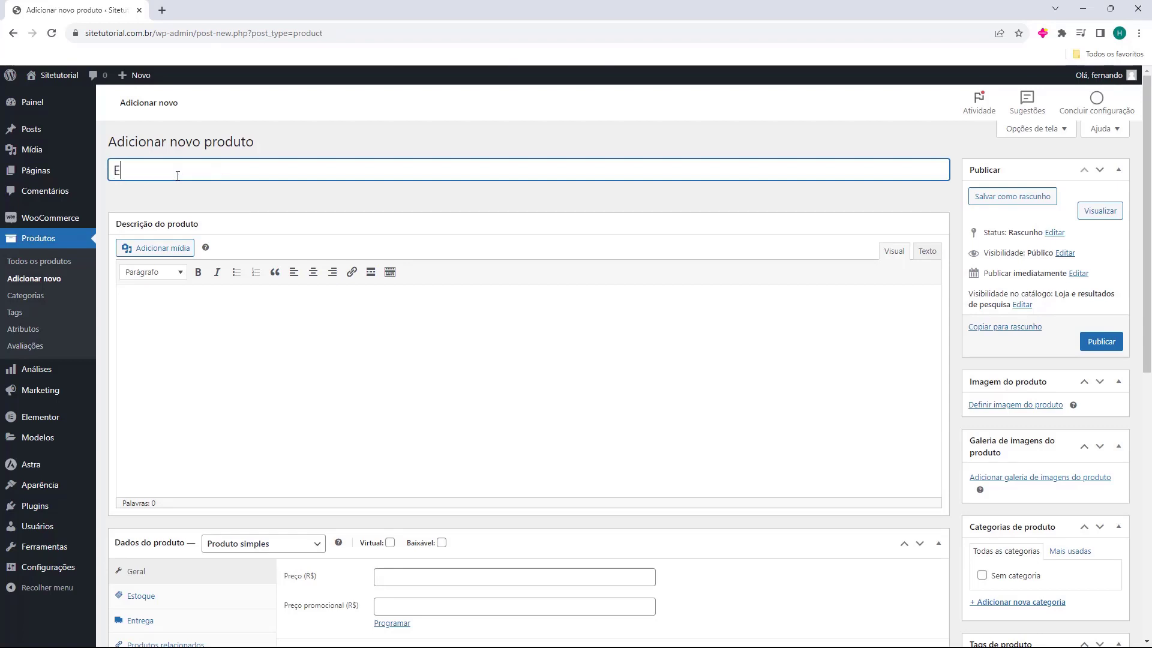
text(book - Como Otimizar o seu Site)
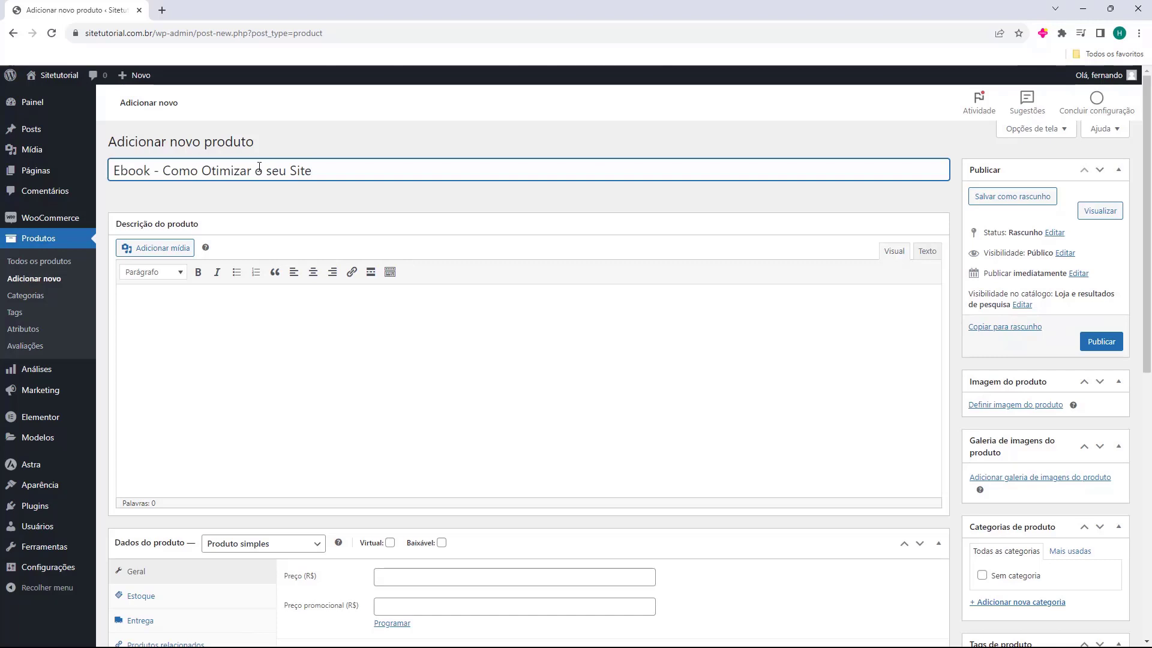
scroll(252, 166, down, 1)
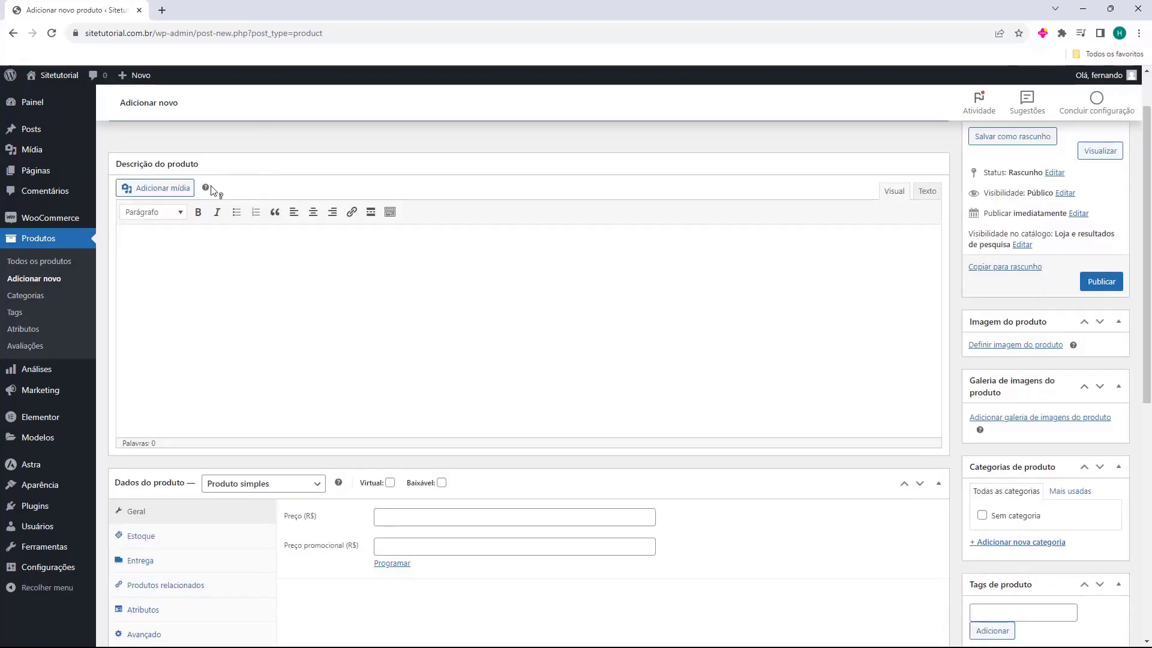
click(207, 269)
scroll(222, 294, up, 1)
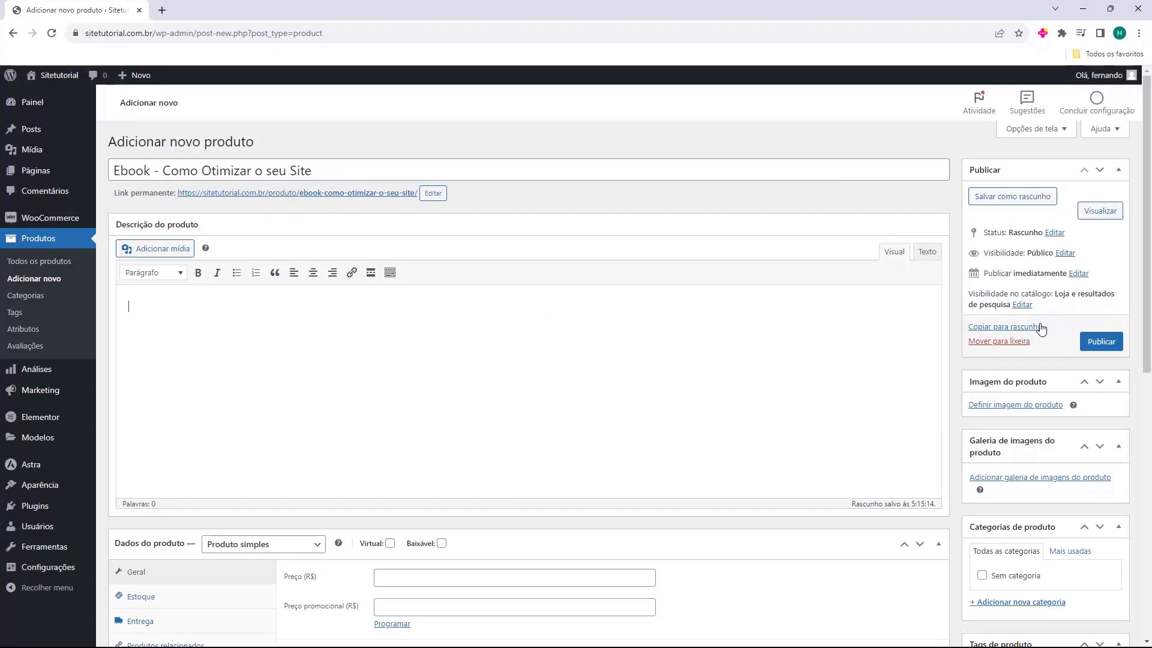
- Upload the ebook cover picture from the computer and set it as the product image
scroll(1032, 327, down, 1)
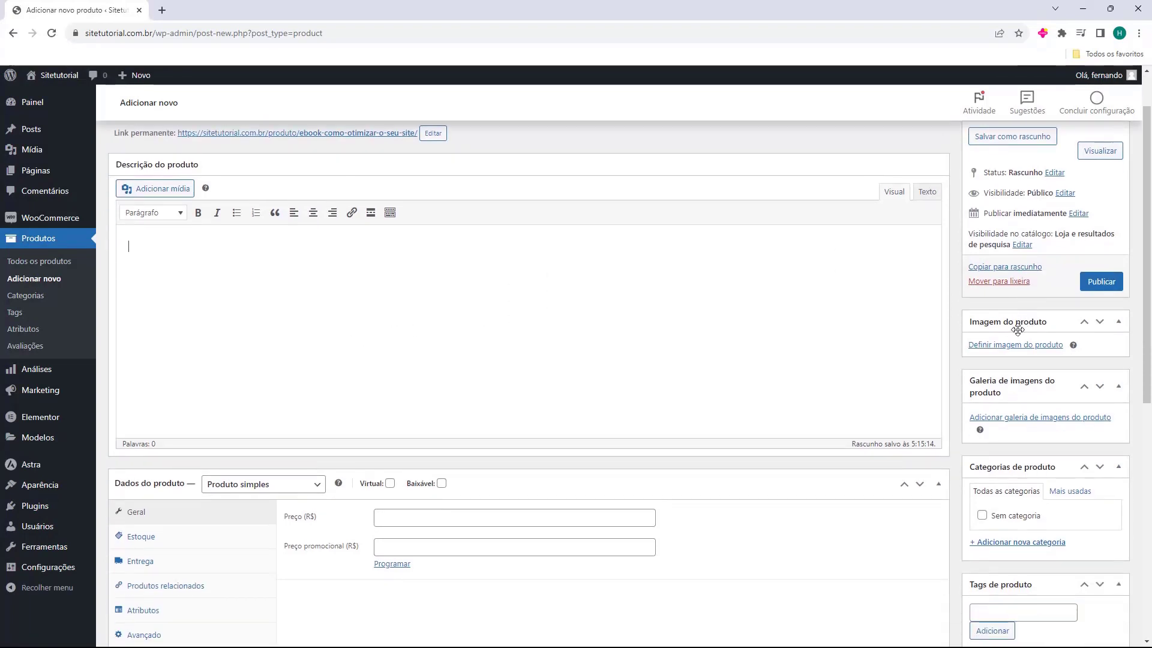
click(996, 353)
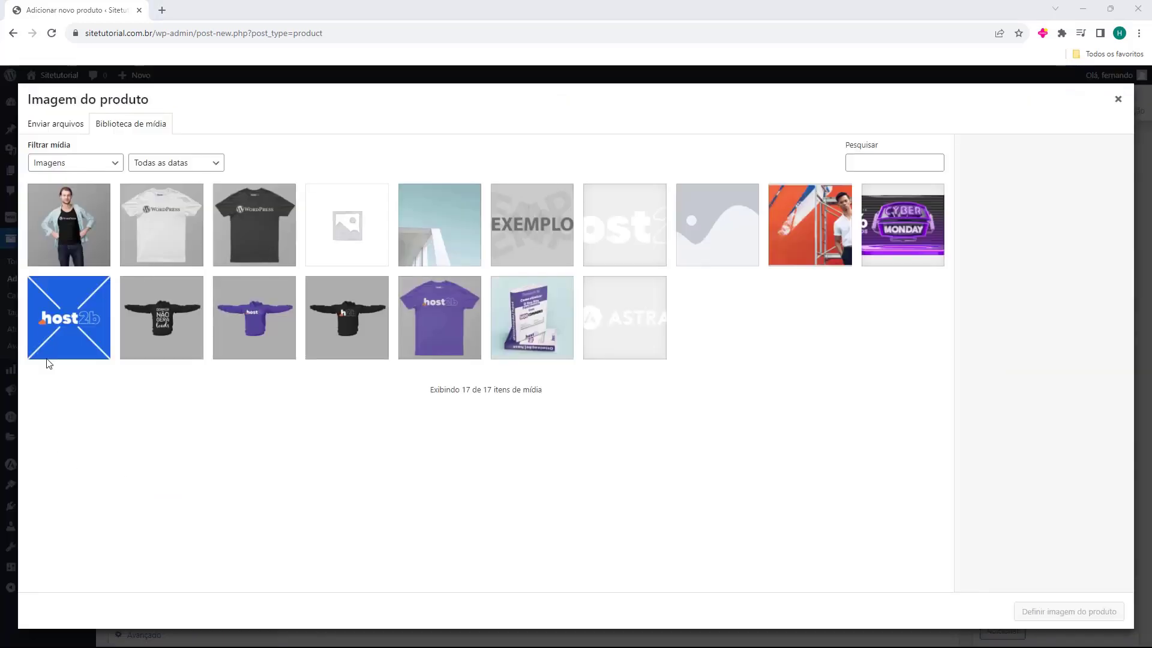
click(57, 128)
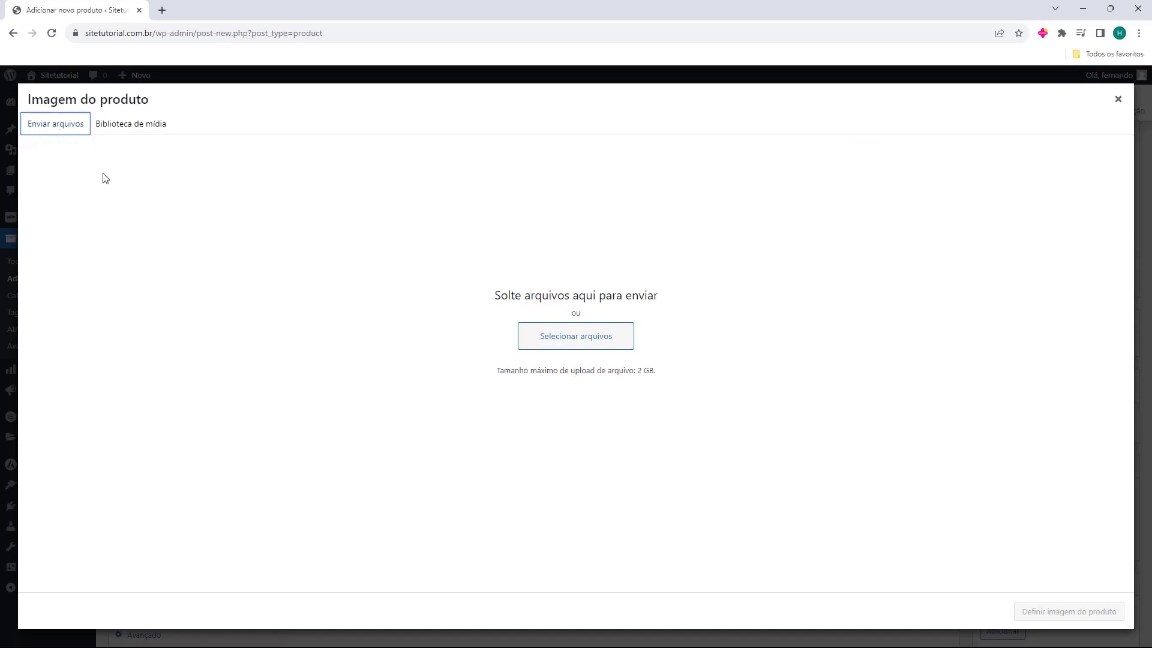
drag(0, 346, 499, 325)
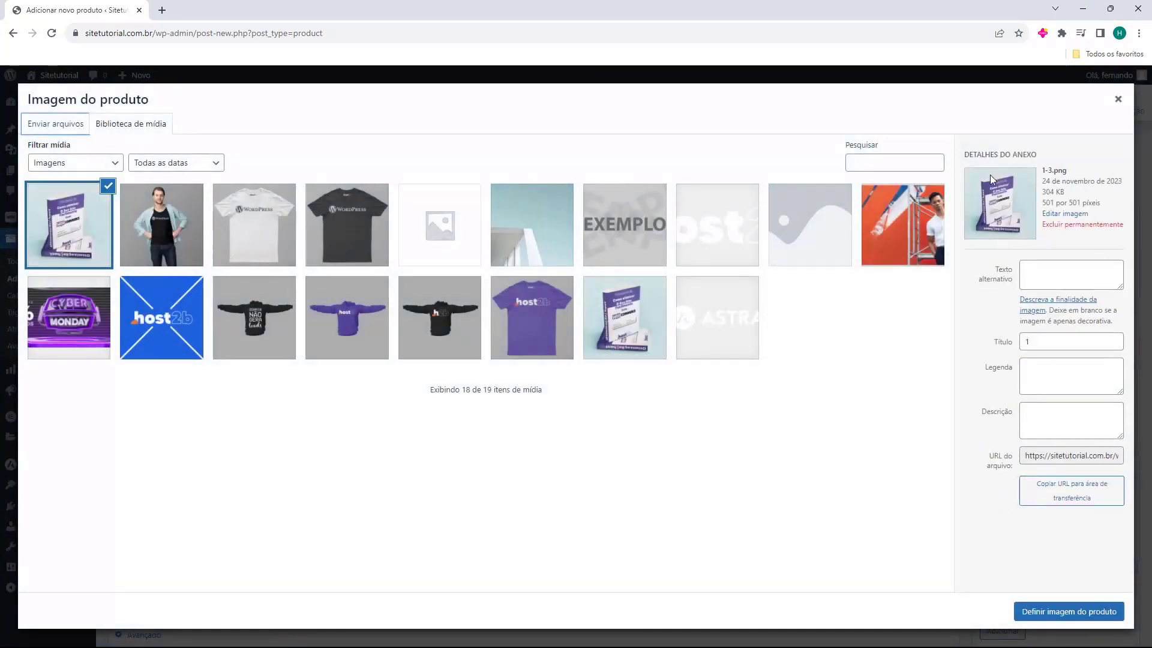
click(1061, 612)
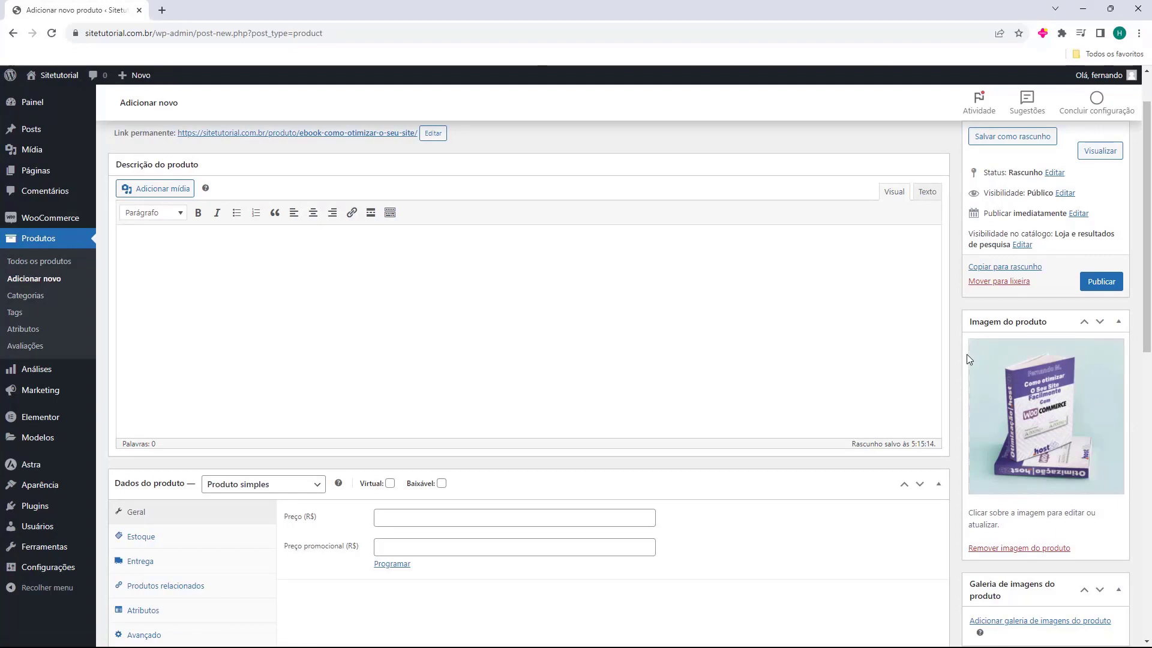
- Examine the new product's image gallery, category and tag options, including the form for adding a category
scroll(967, 357, down, 2)
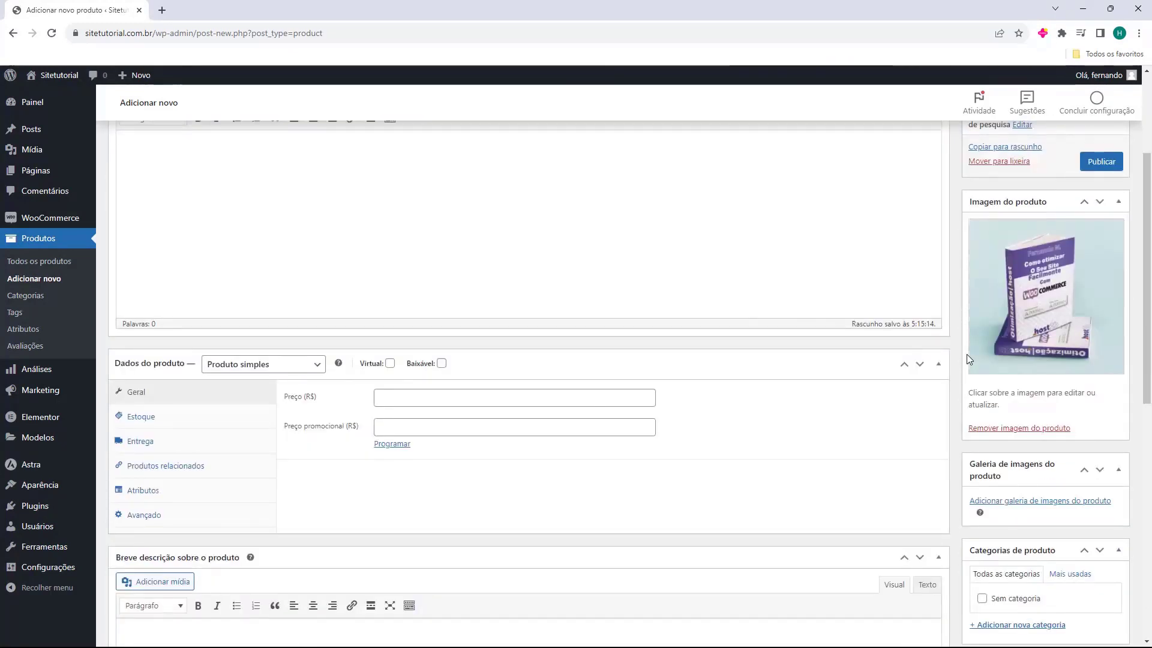
click(972, 465)
click(972, 465)
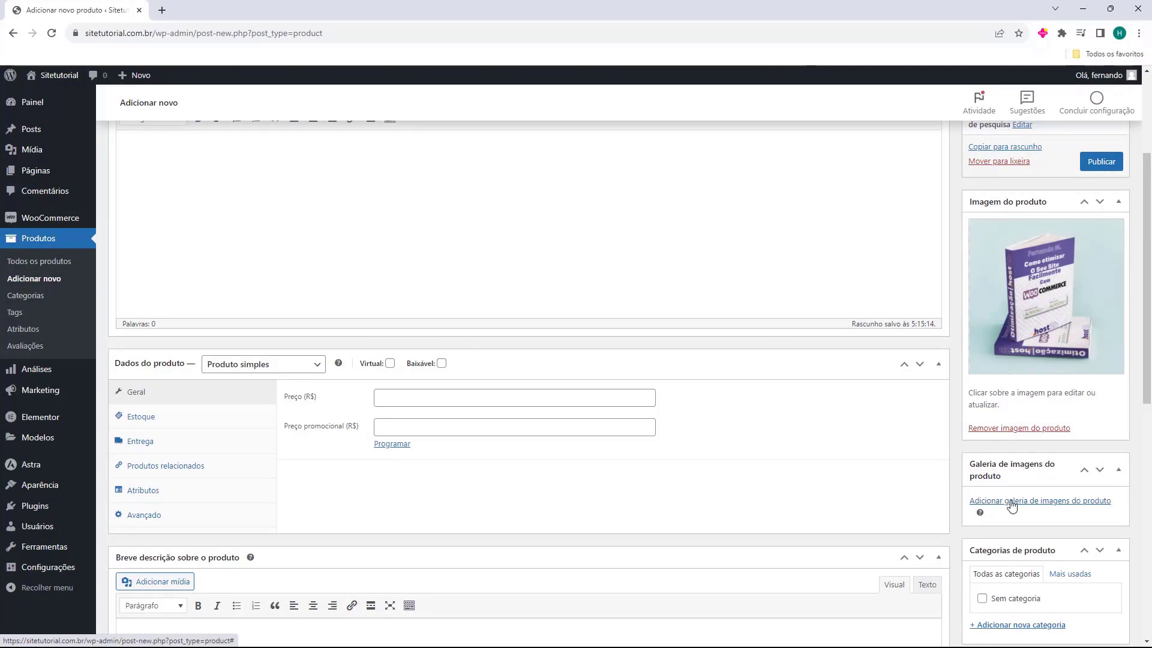
scroll(1012, 506, down, 2)
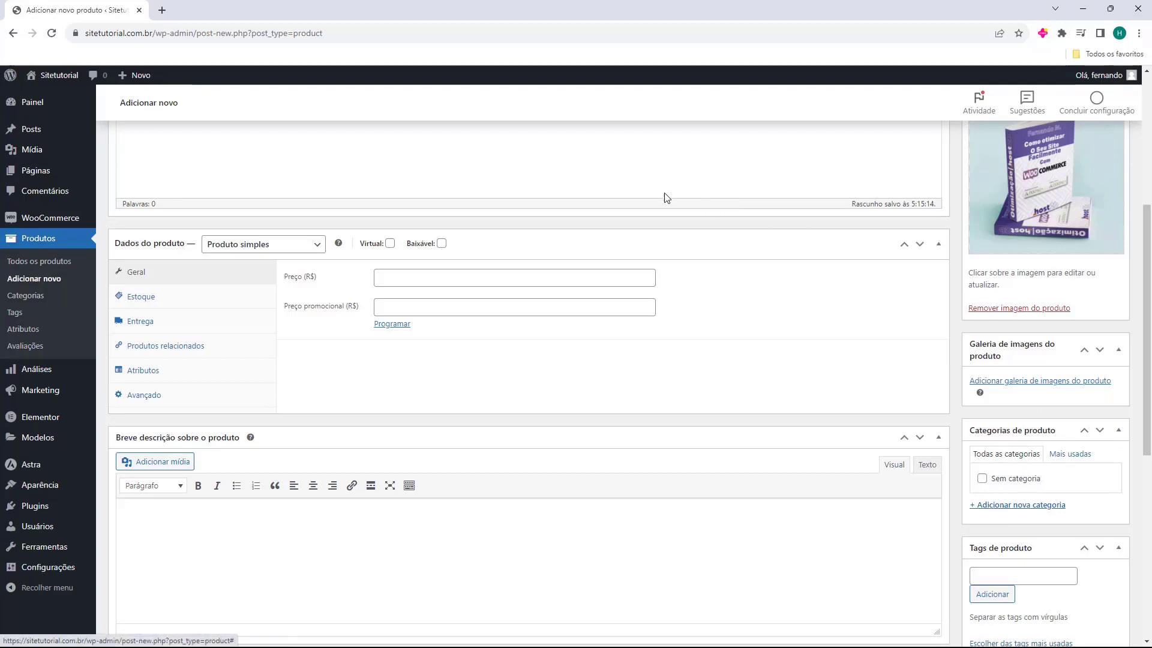
click(990, 508)
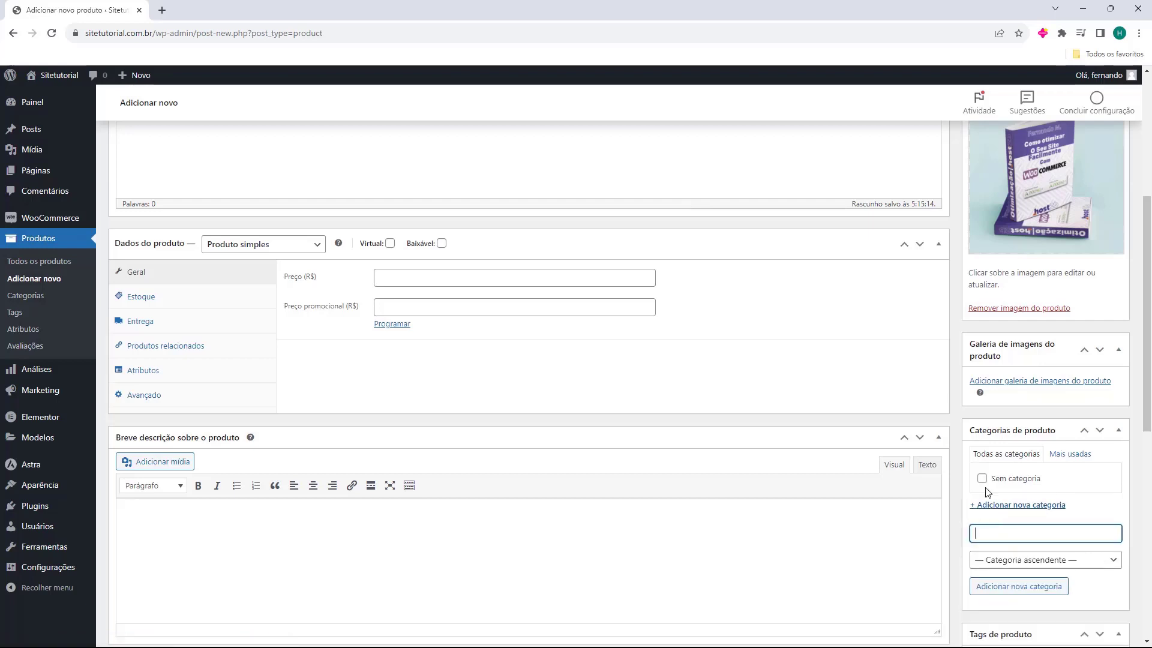
click(999, 518)
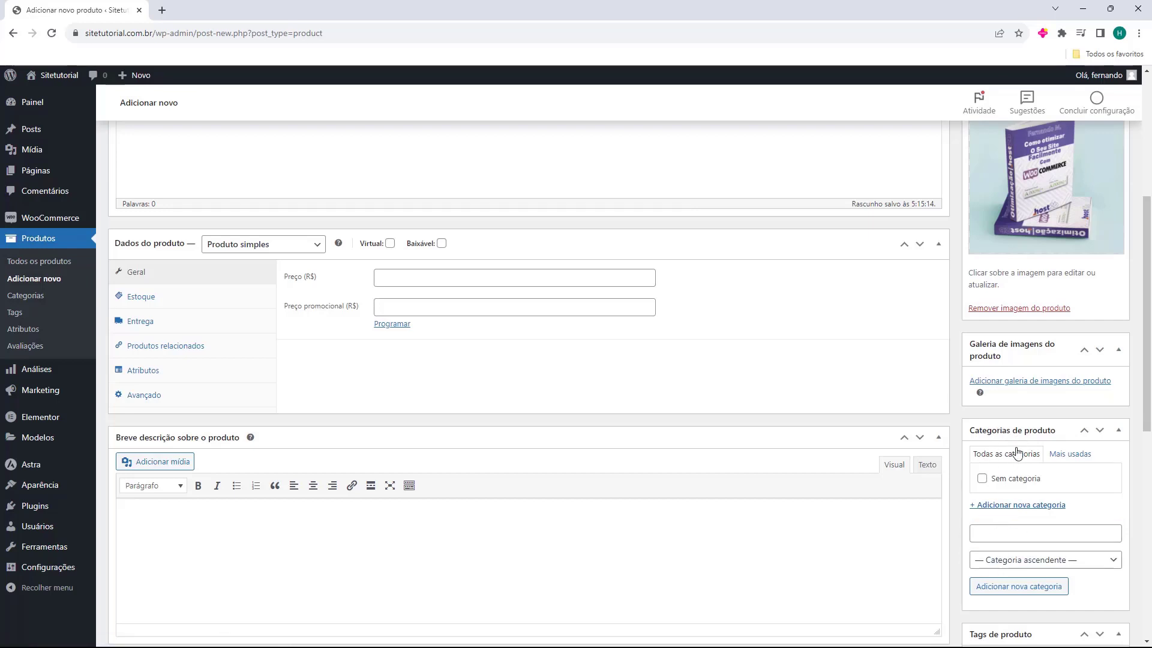
scroll(1014, 444, down, 3)
click(1000, 479)
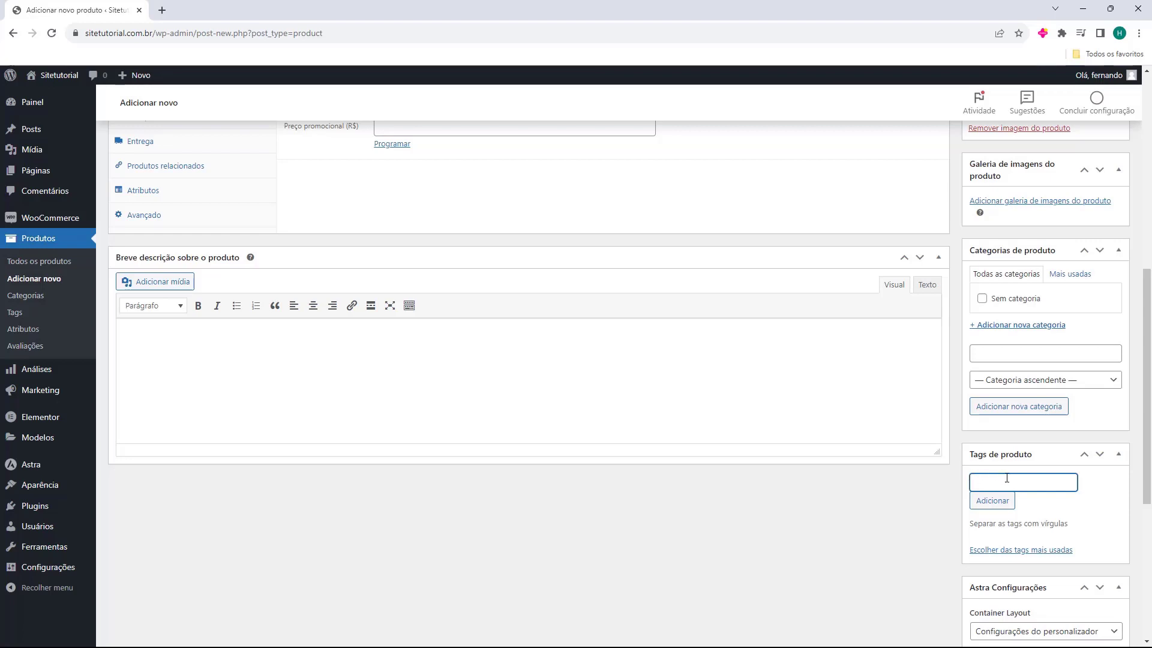
scroll(984, 477, up, 2)
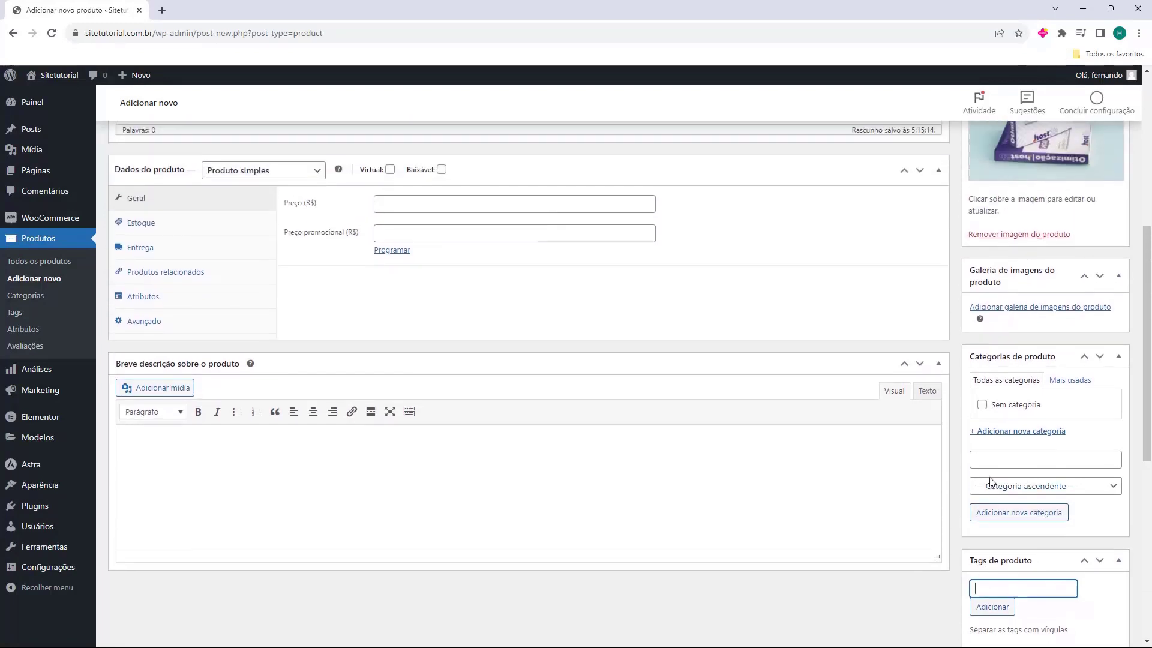
scroll(990, 482, up, 1)
scroll(994, 483, up, 1)
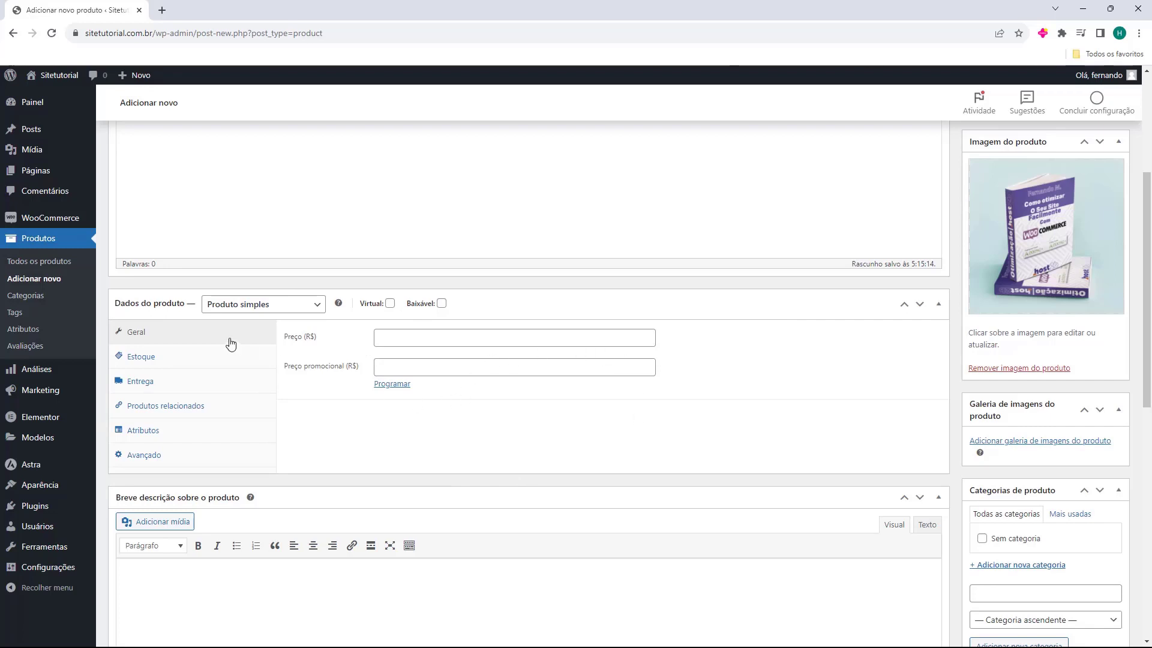
- Keep the product type as Produto simples and mark the product as Virtual and Baixável
click(234, 306)
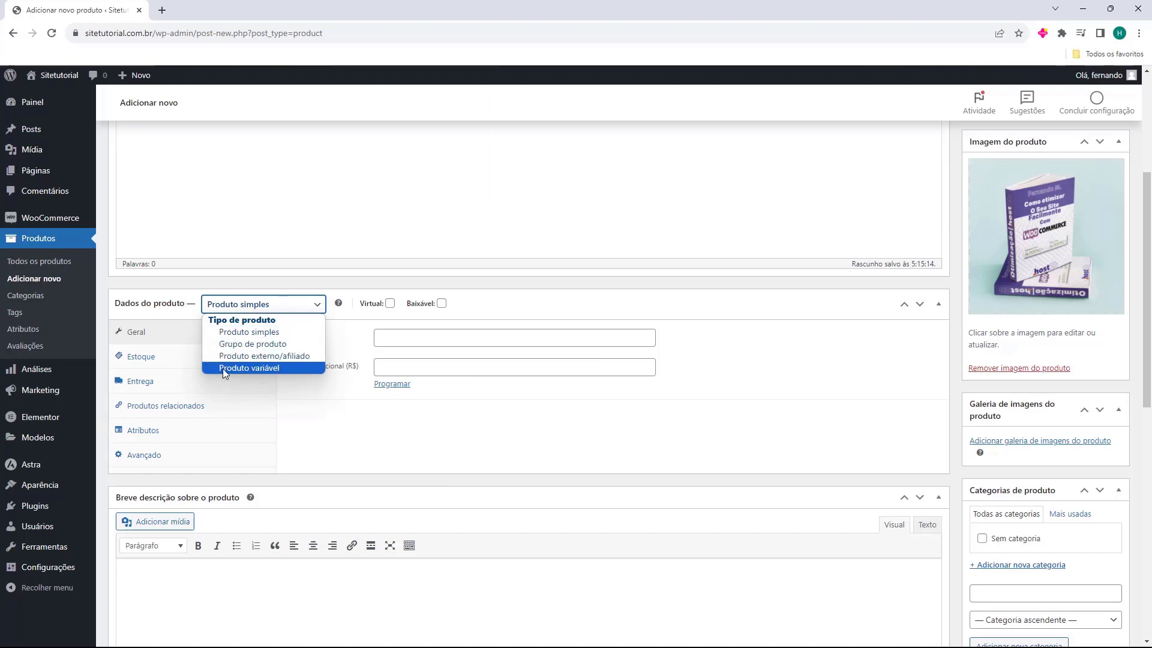
click(221, 331)
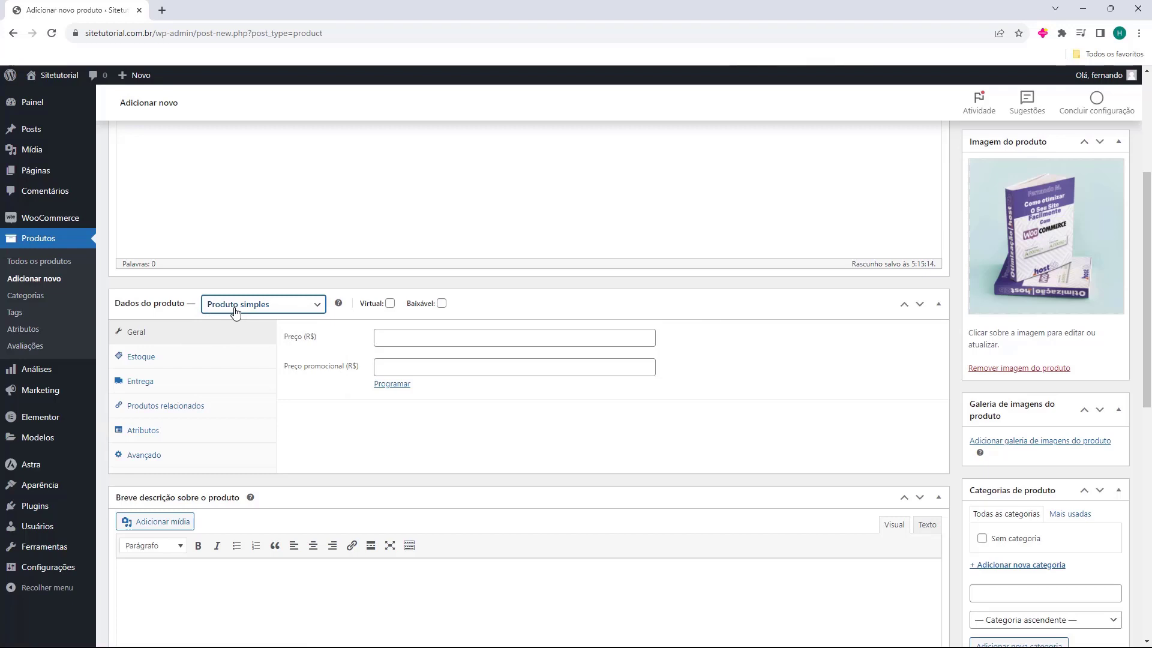
click(390, 305)
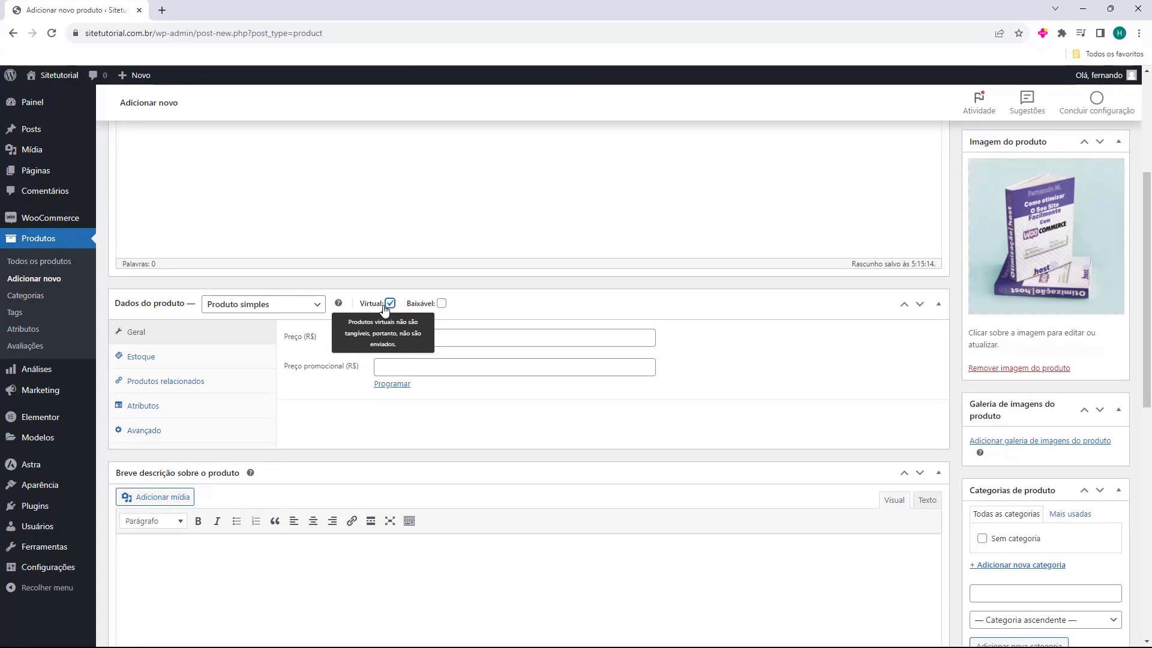
click(442, 303)
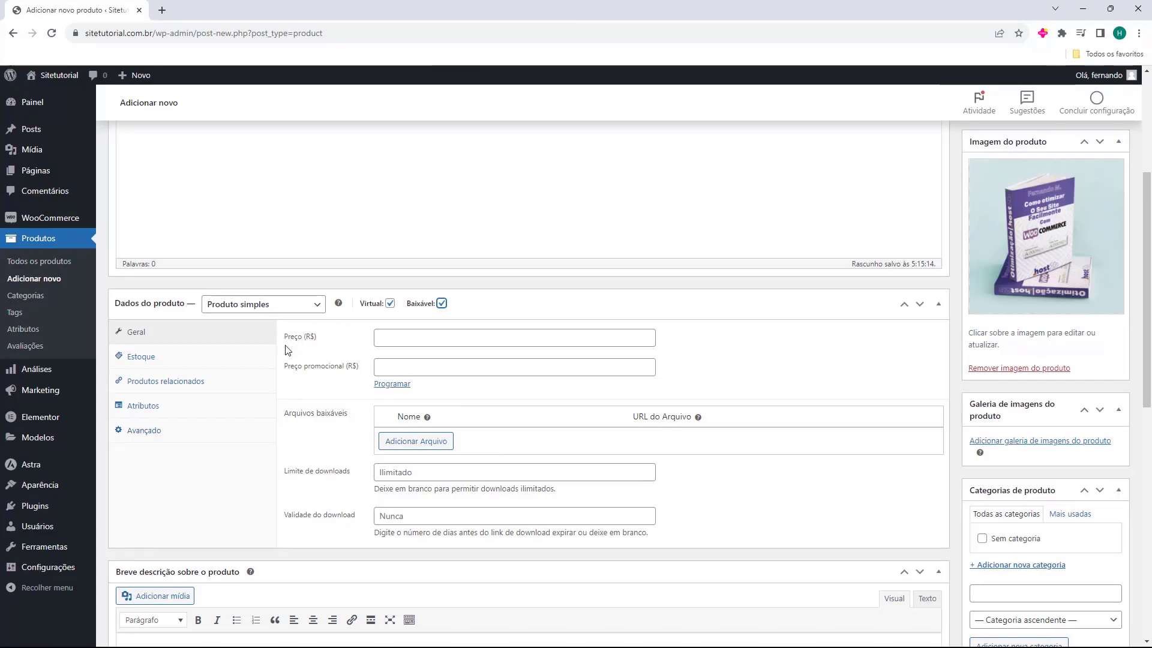
- Set the product's regular price to R$ 100
click(393, 341)
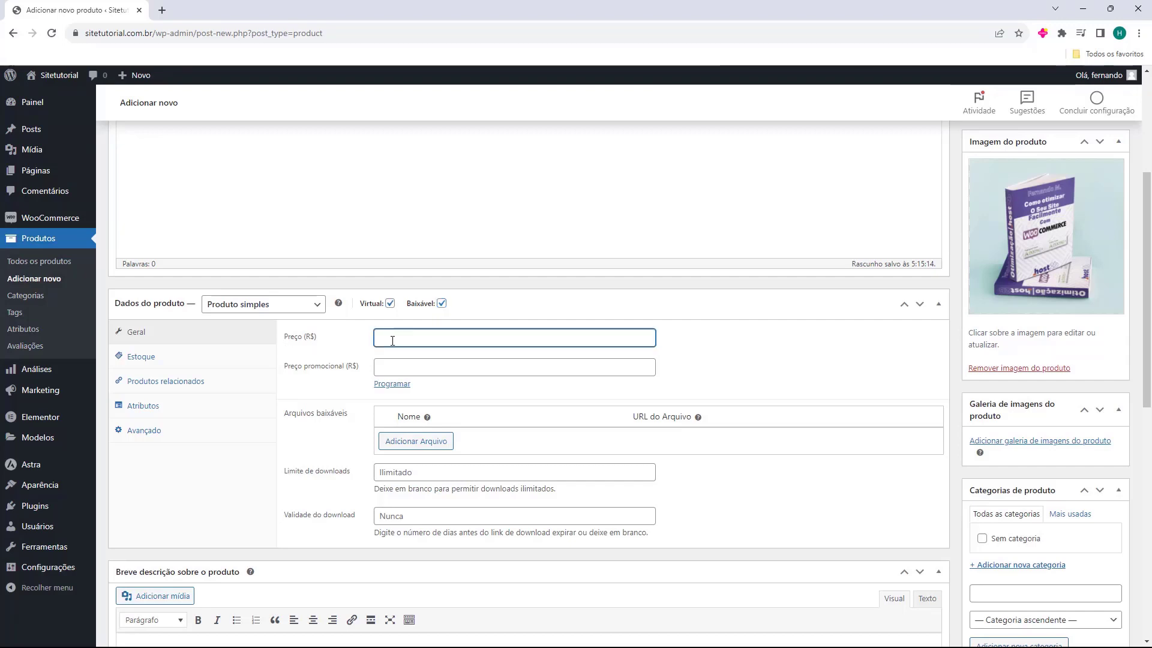
text(1)
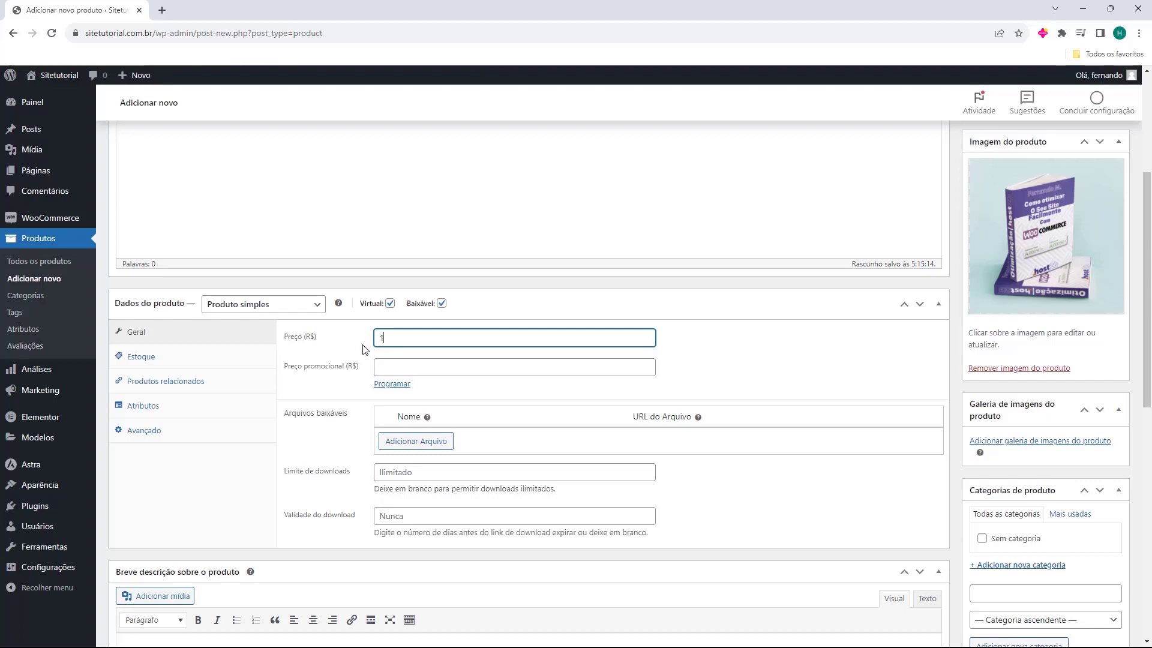
text(00)
click(328, 354)
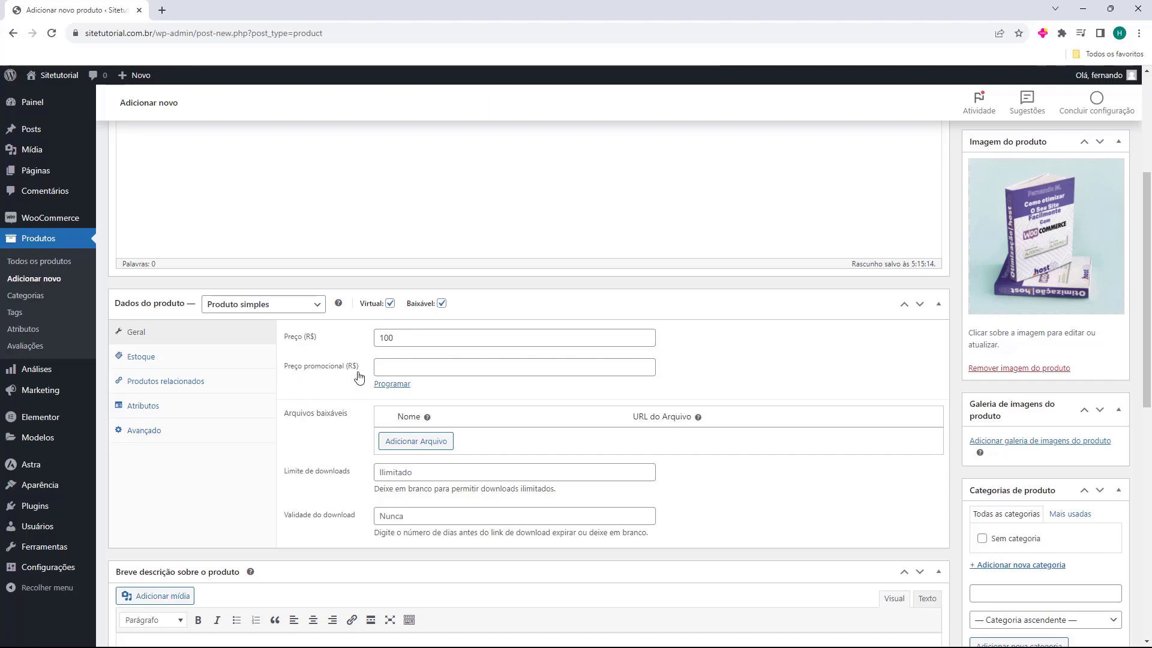
- Enter a promotional price of R$ 75 for the product and clear it again
click(408, 366)
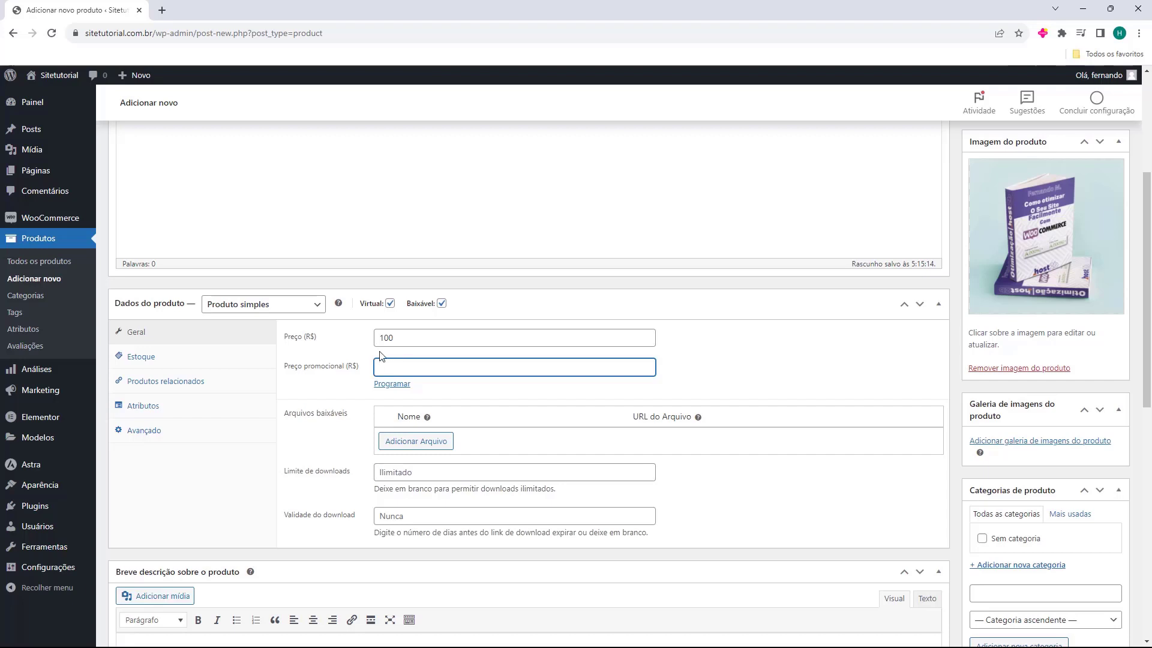
text(75)
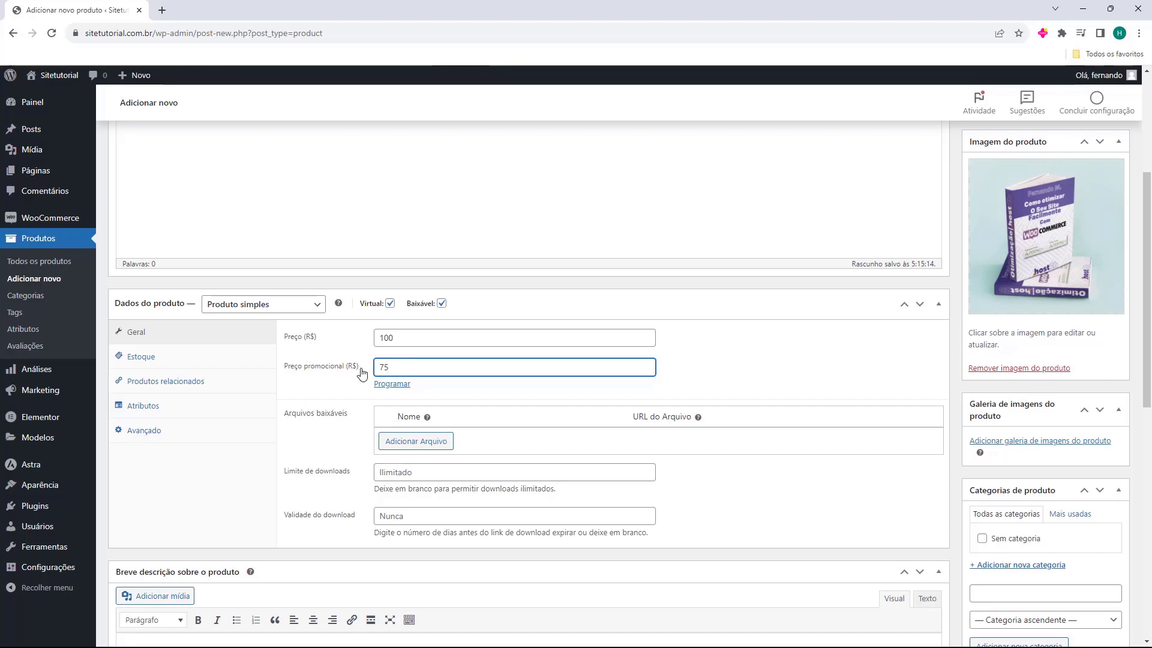
click(337, 387)
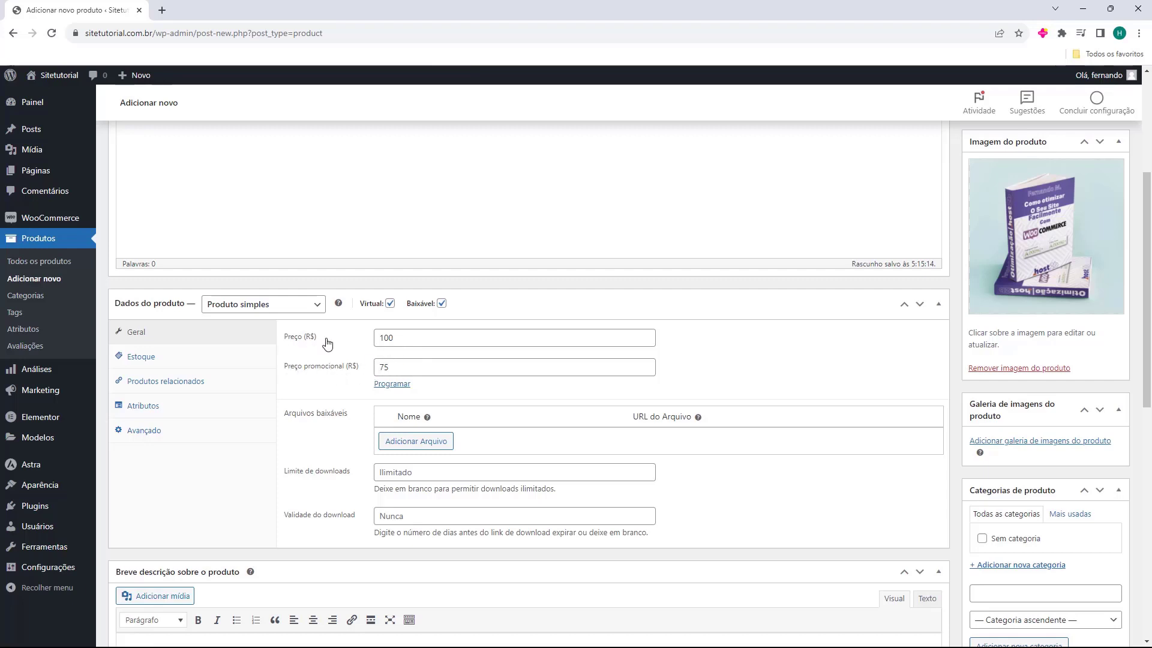
click(387, 366)
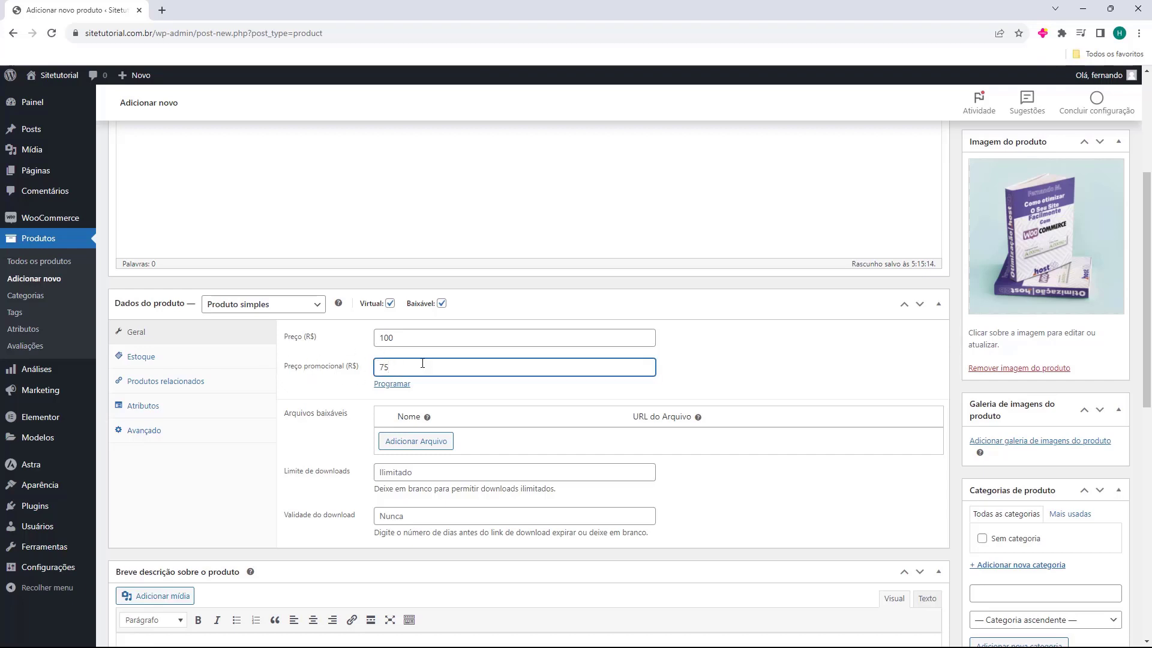
key(ctrl+a)
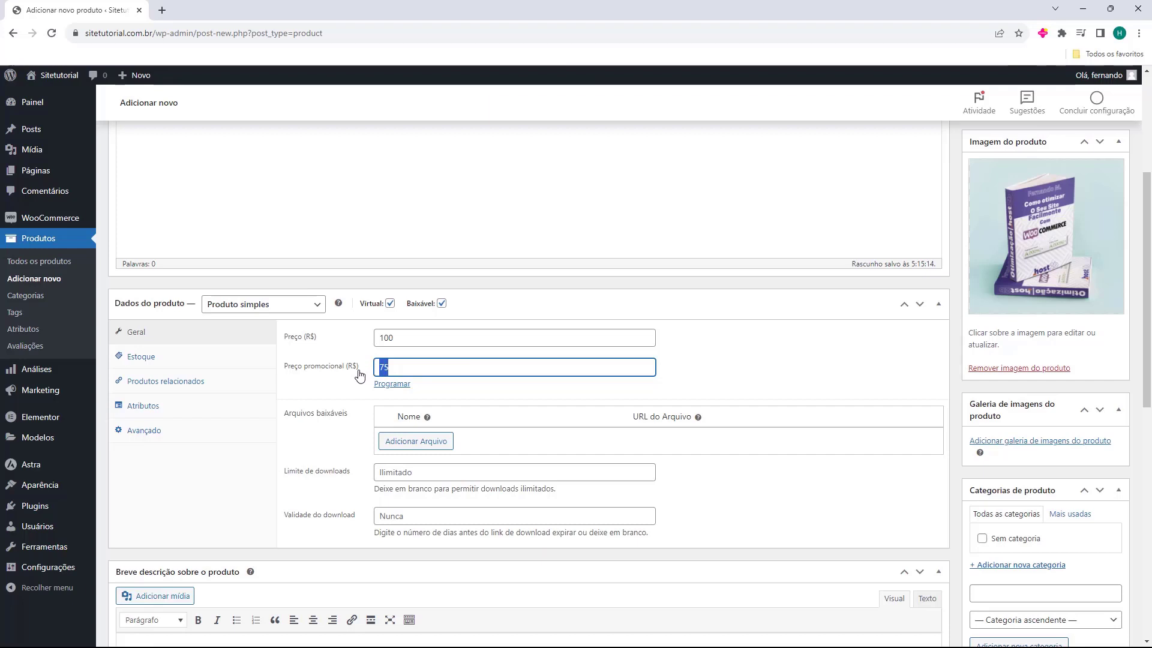
key(BackSpace)
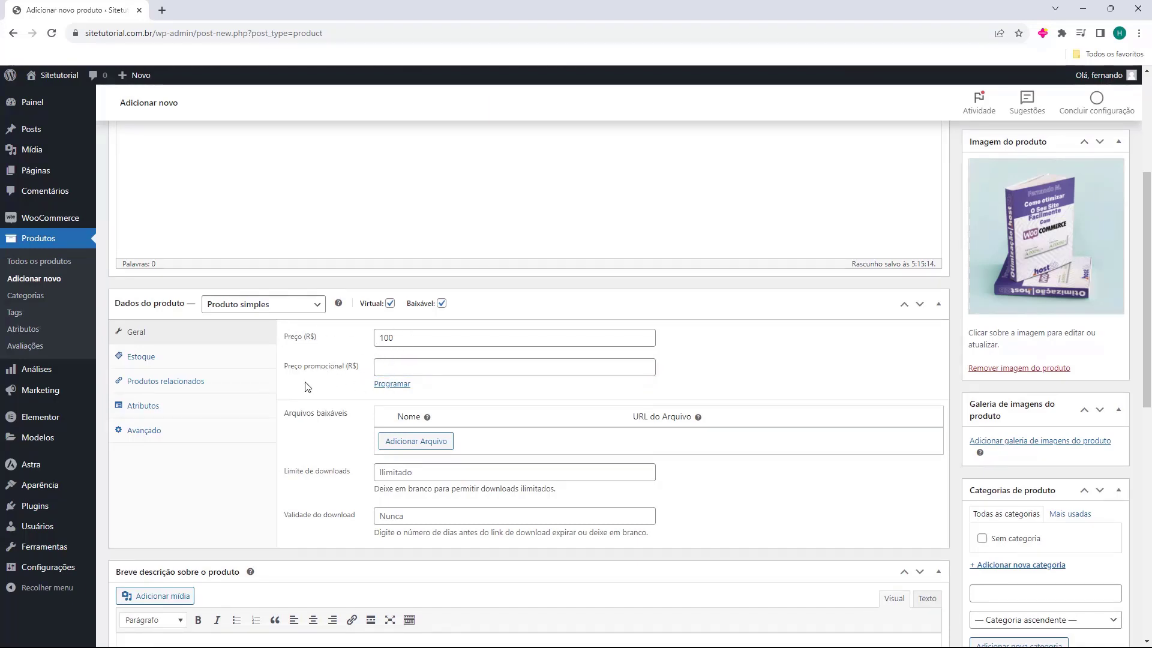
- Add a downloadable file to the product by uploading the "Ebook - Como otimizar o seu site" PDF and inserting its URL
scroll(300, 384, down, 1)
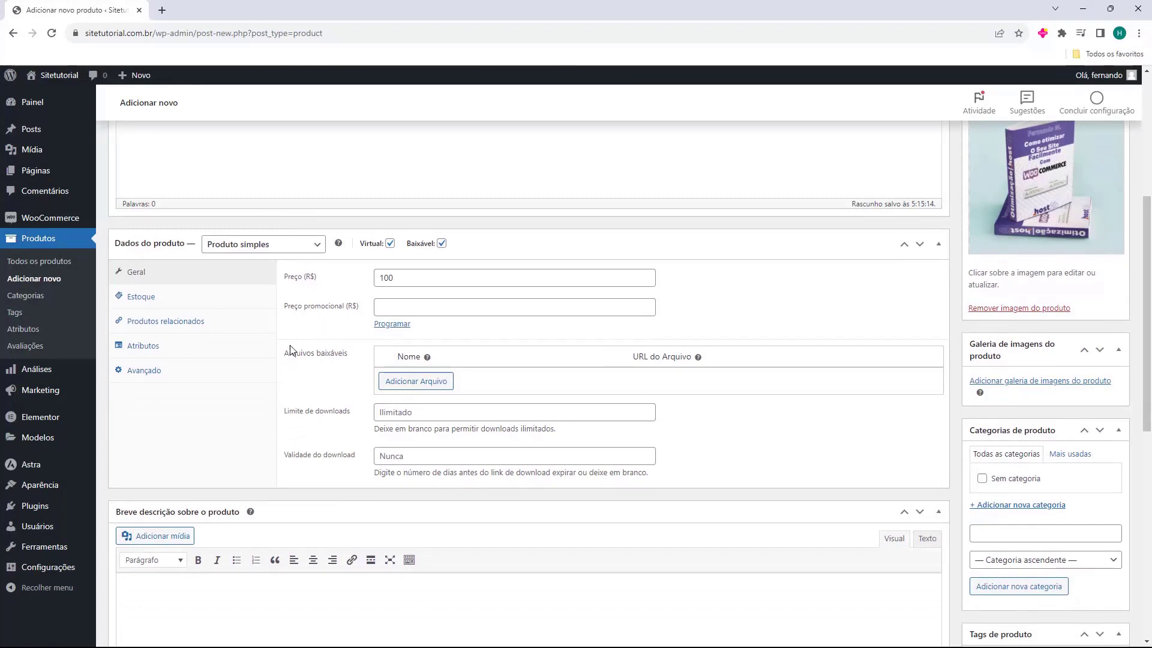
click(410, 384)
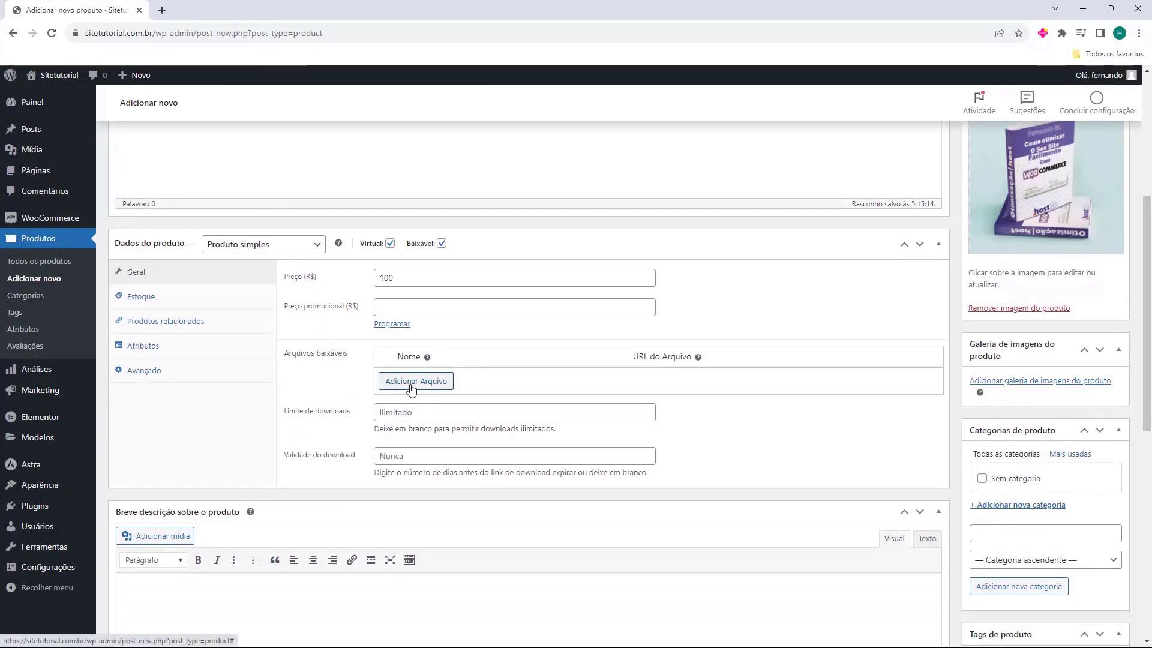
click(420, 382)
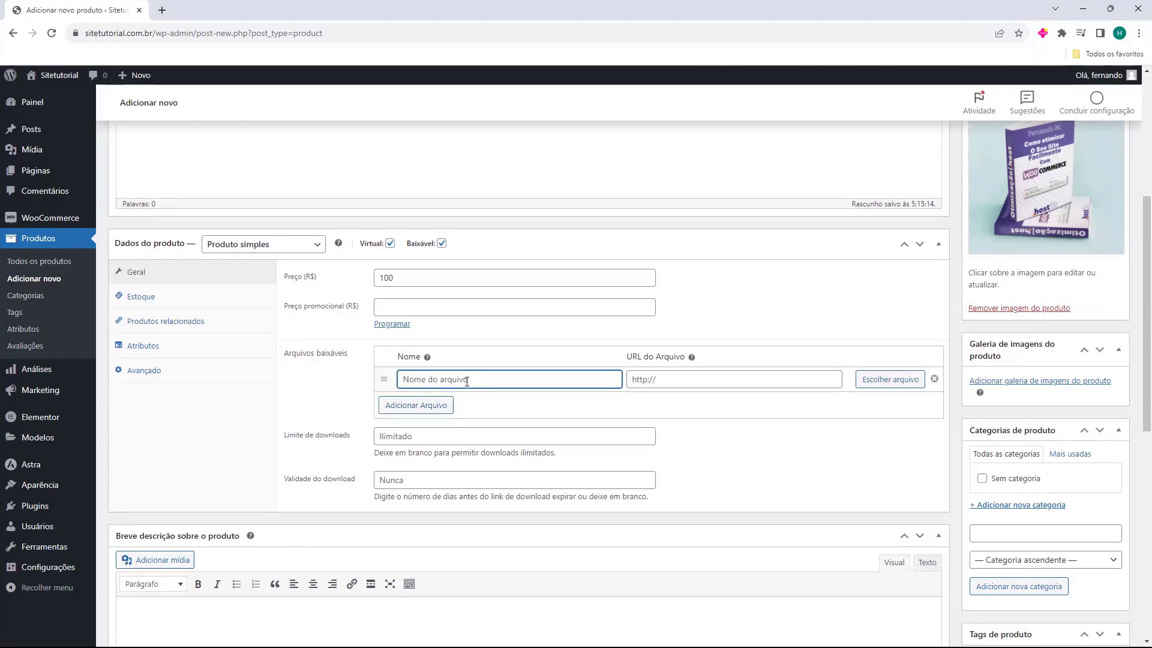
click(645, 377)
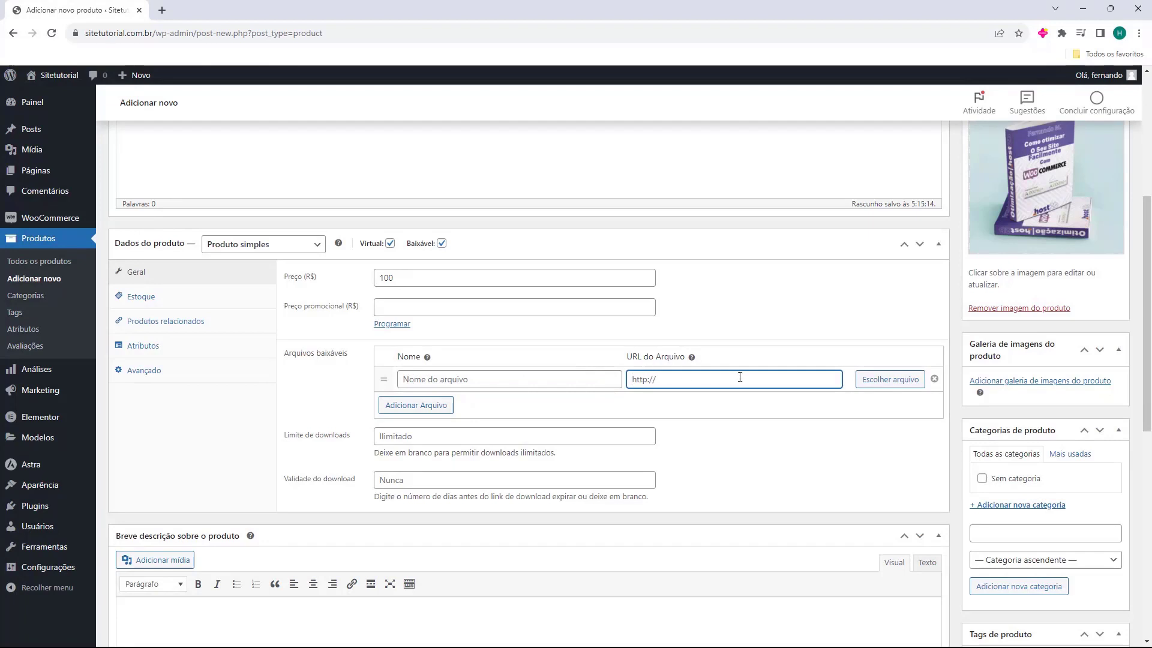
click(875, 384)
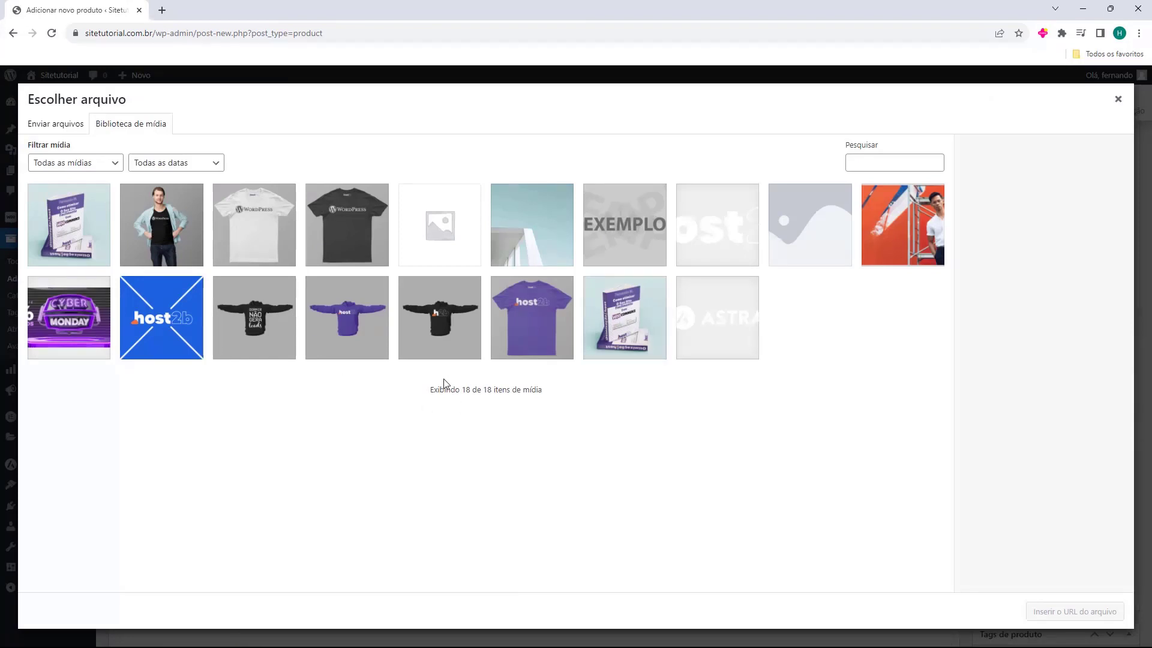
click(52, 129)
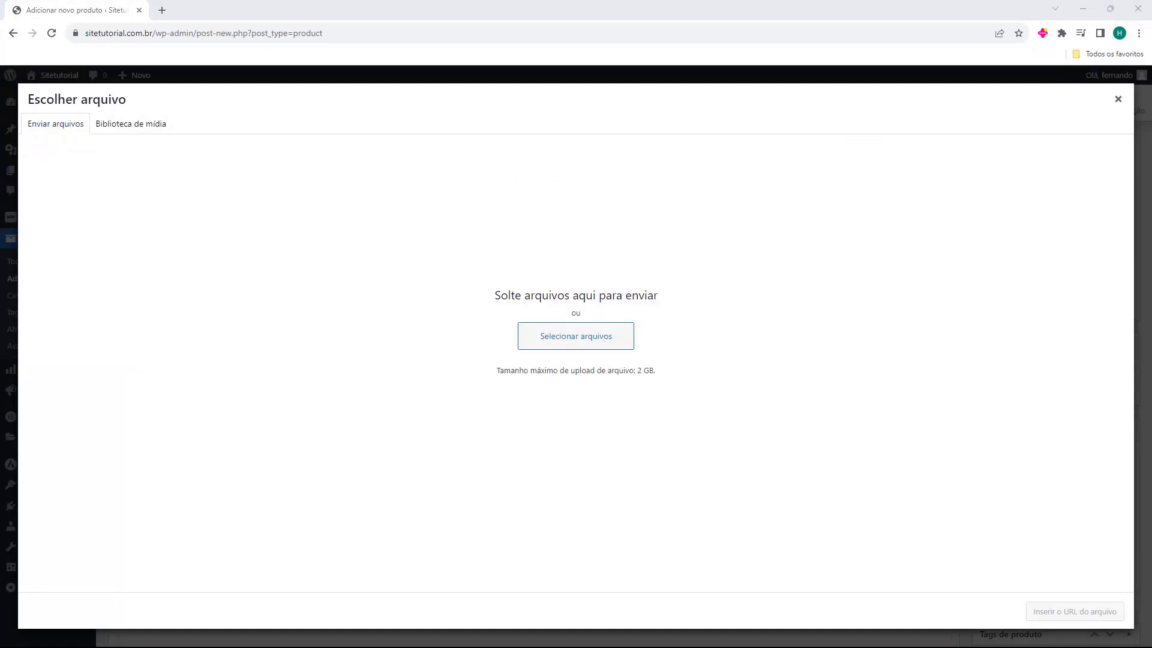
drag(0, 379, 514, 288)
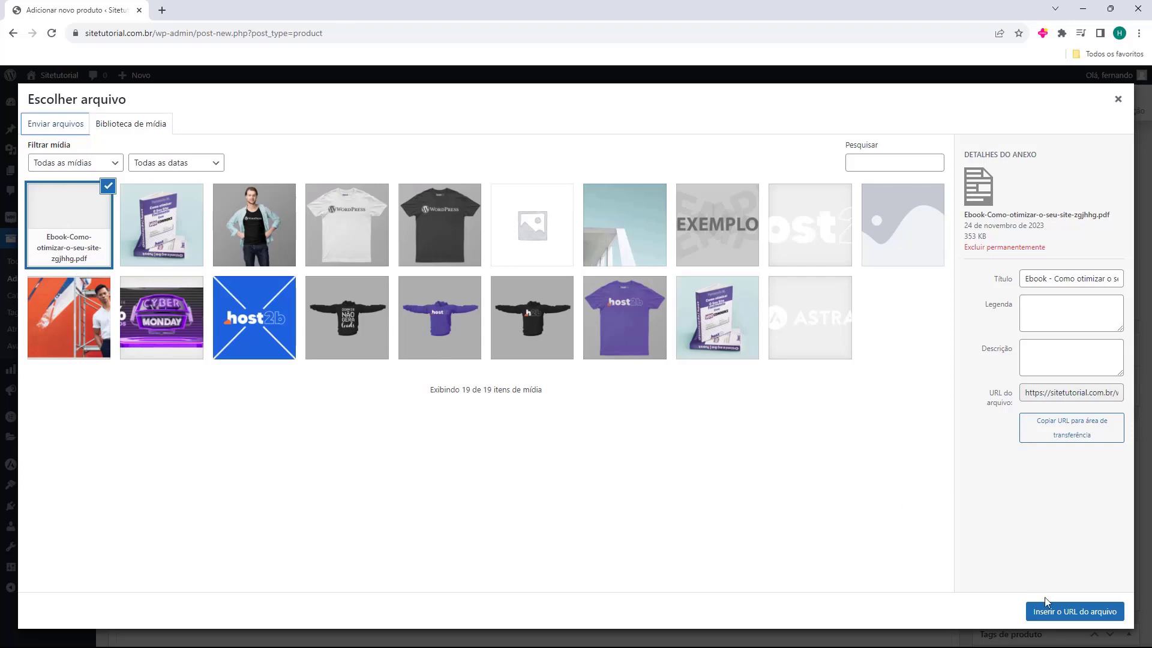
click(1076, 614)
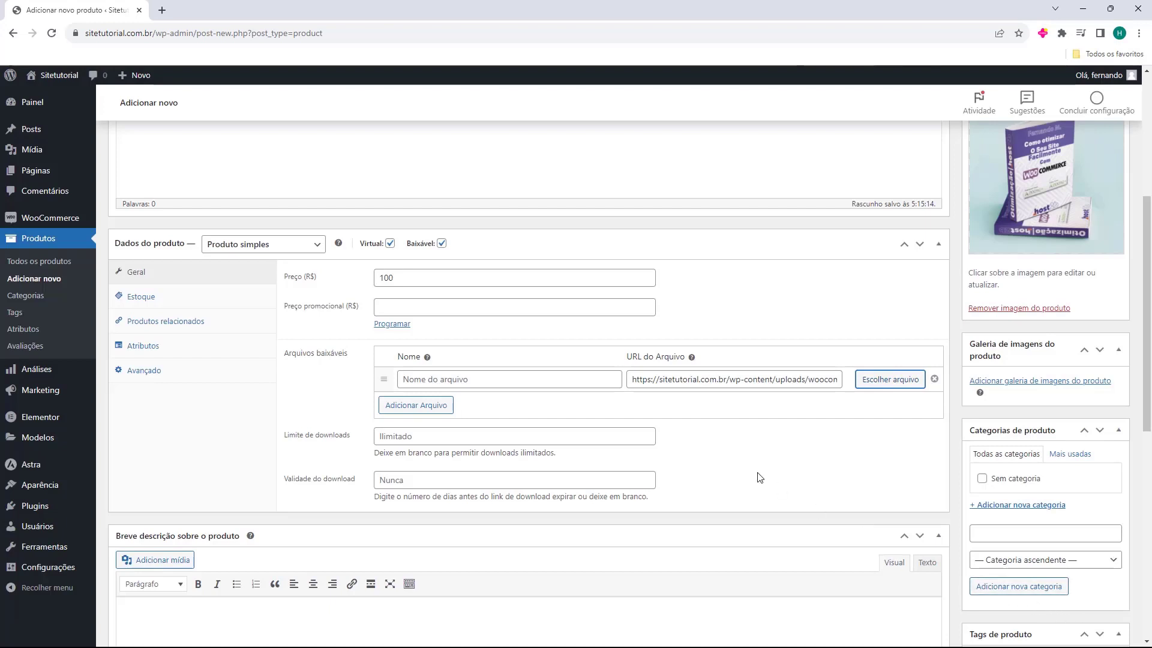
- Name the downloadable file "Ebook - Como otimizar o seu site"
drag(648, 384, 747, 379)
click(536, 377)
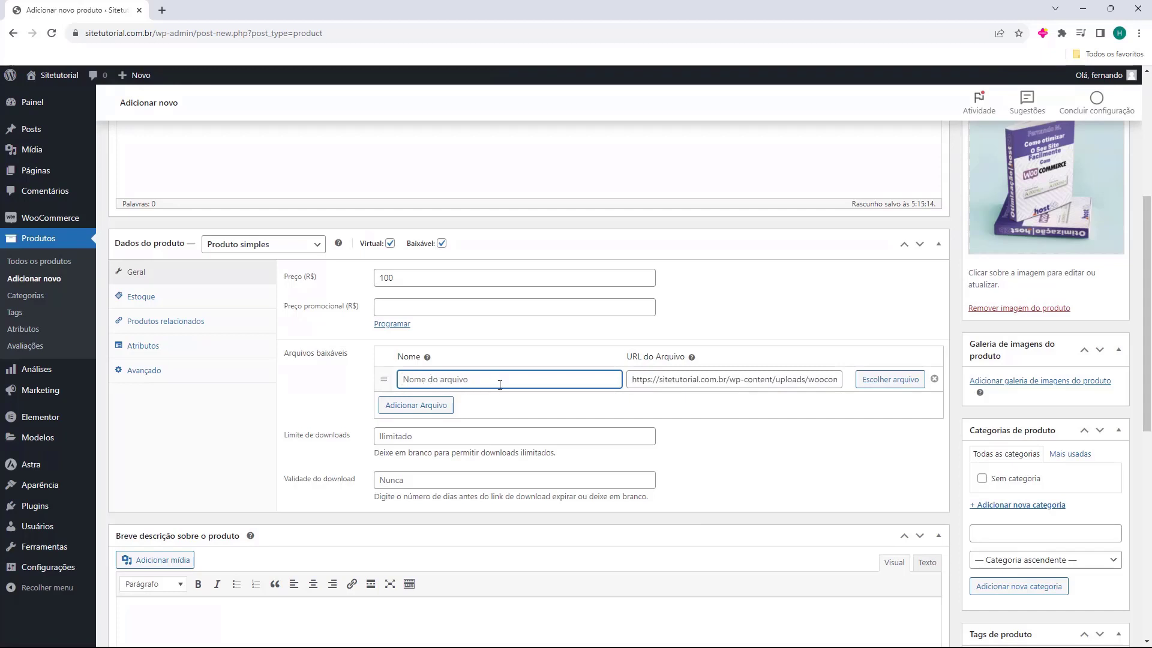
text(Ebook - Como otimizar o seu site)
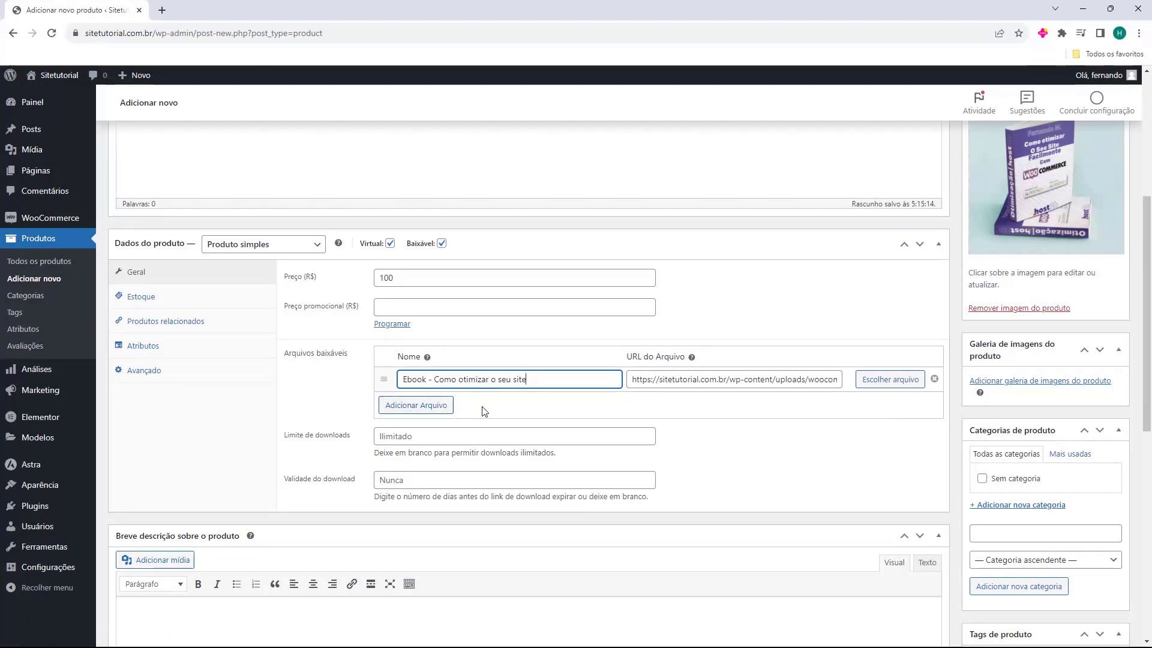
- Add a second, empty entry to the downloadable files and remove it again
click(405, 410)
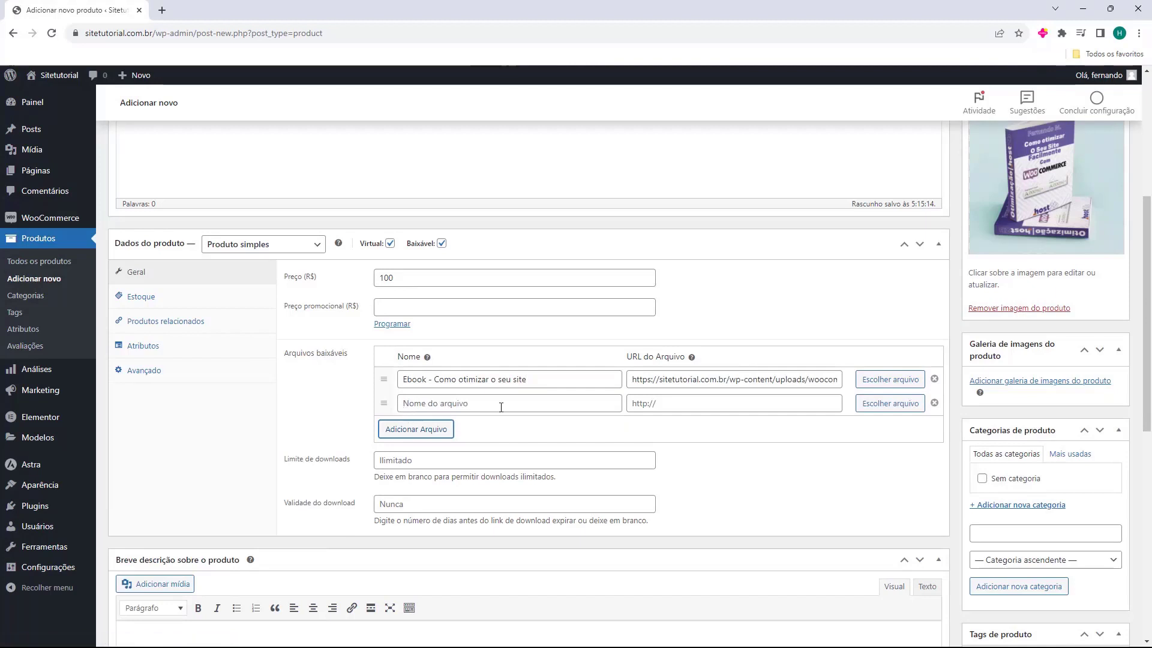
click(934, 403)
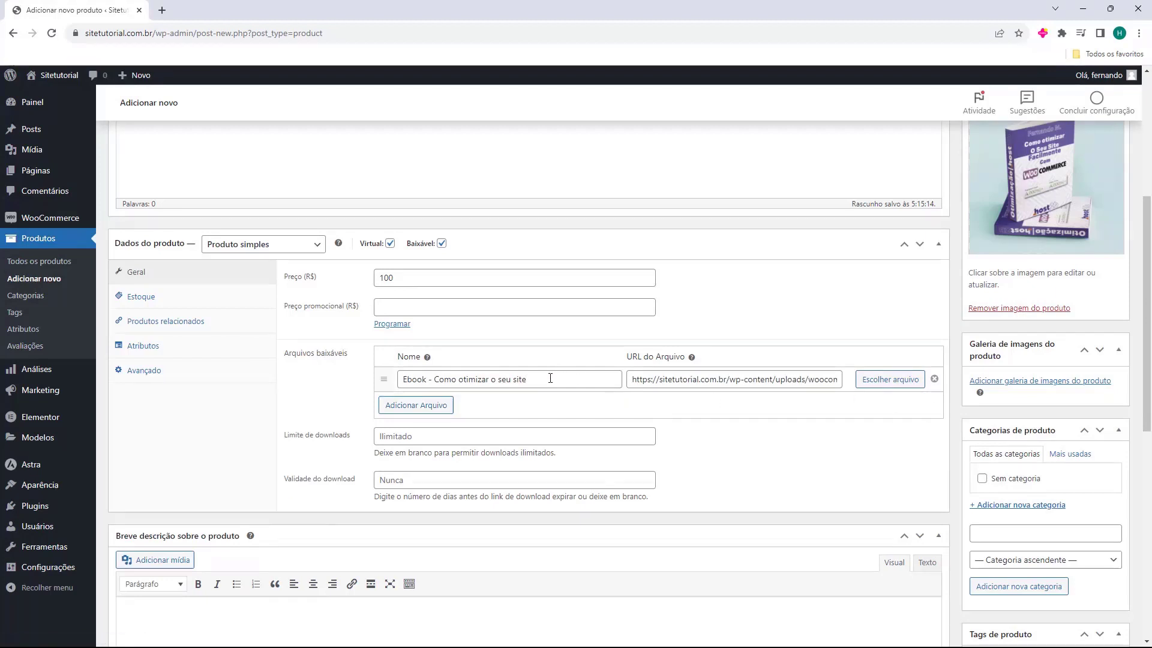
drag(542, 378, 401, 380)
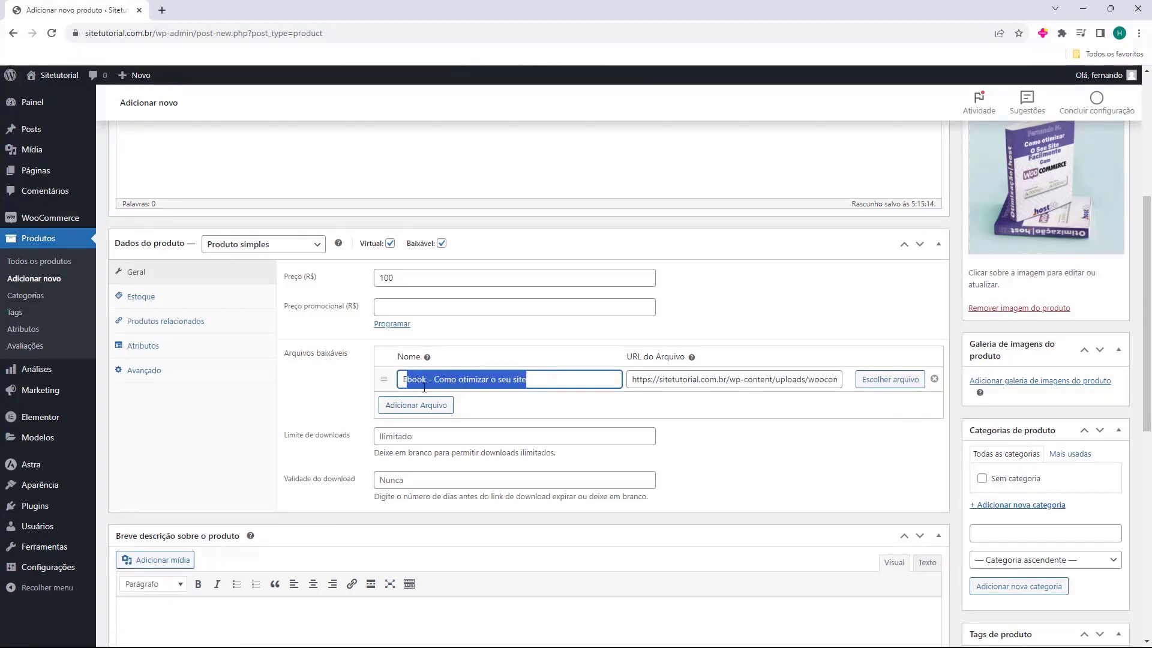
click(406, 386)
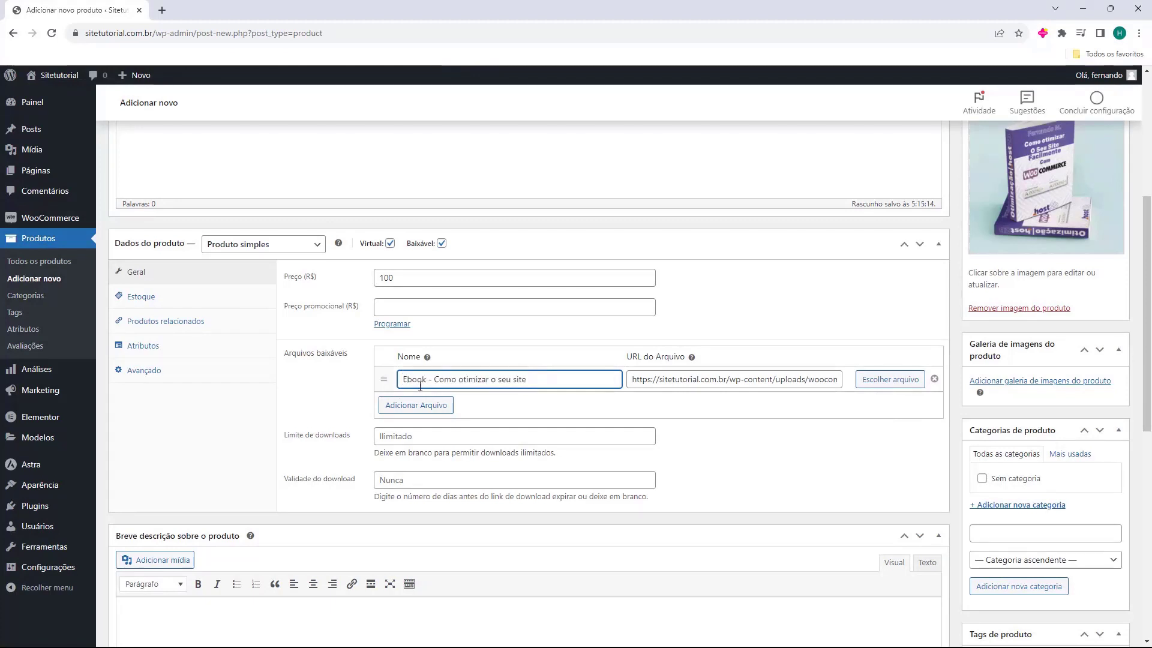
drag(405, 380, 543, 381)
click(547, 383)
- Enter a download limit of 2 for the product and clear it again
click(440, 437)
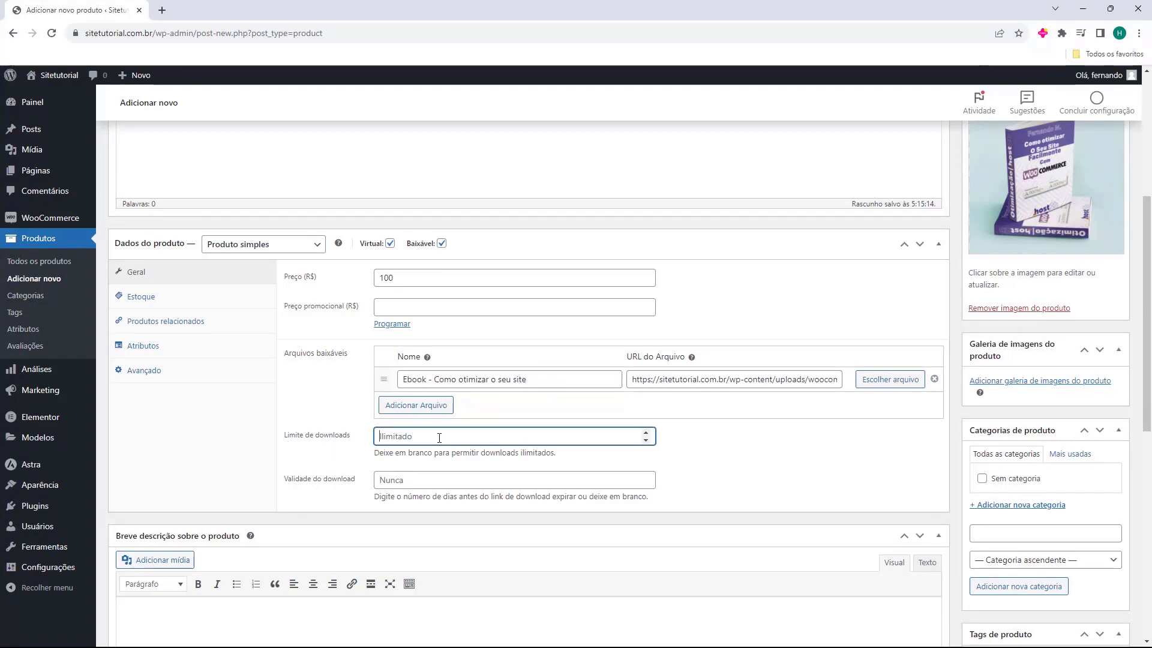
click(369, 461)
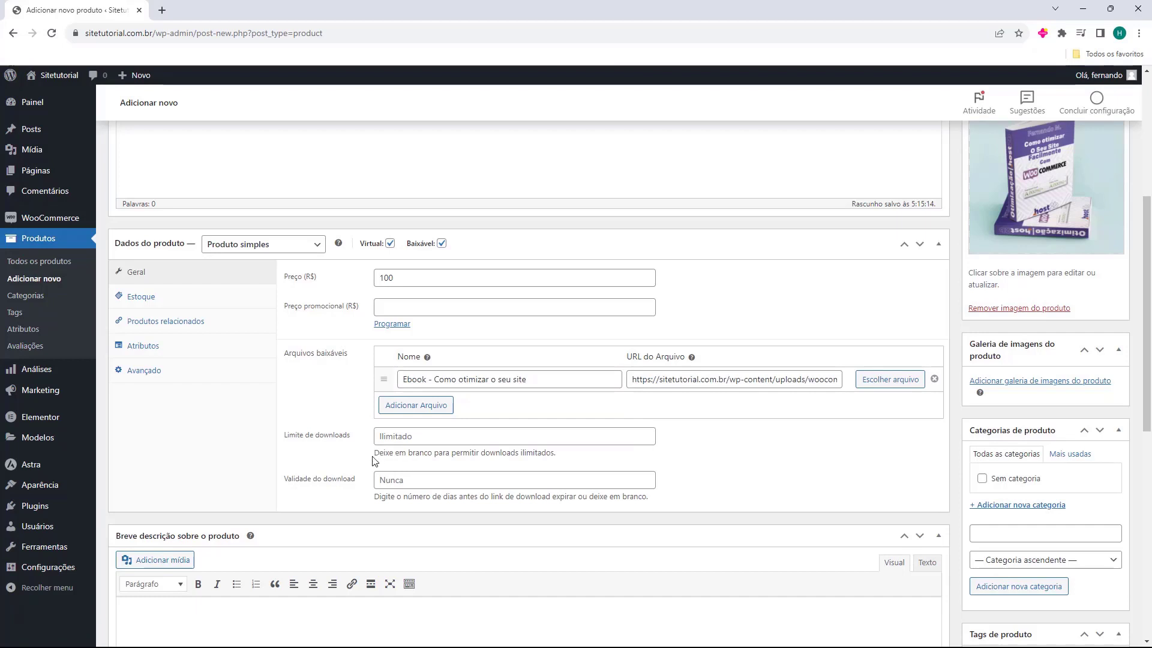
click(398, 439)
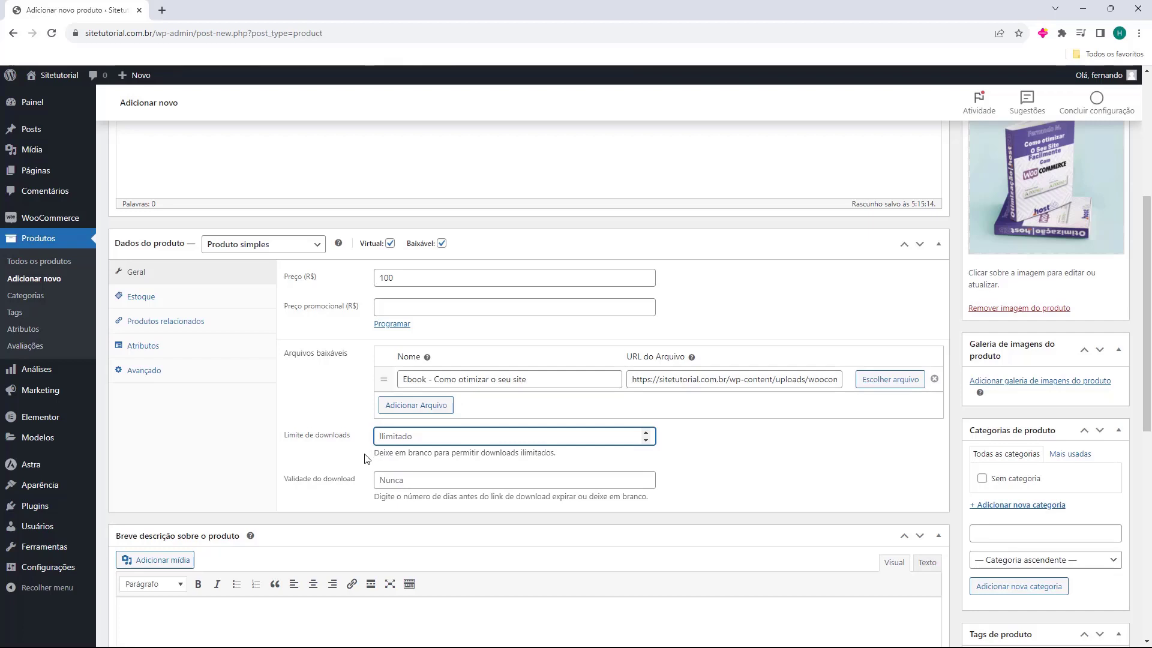
text(2)
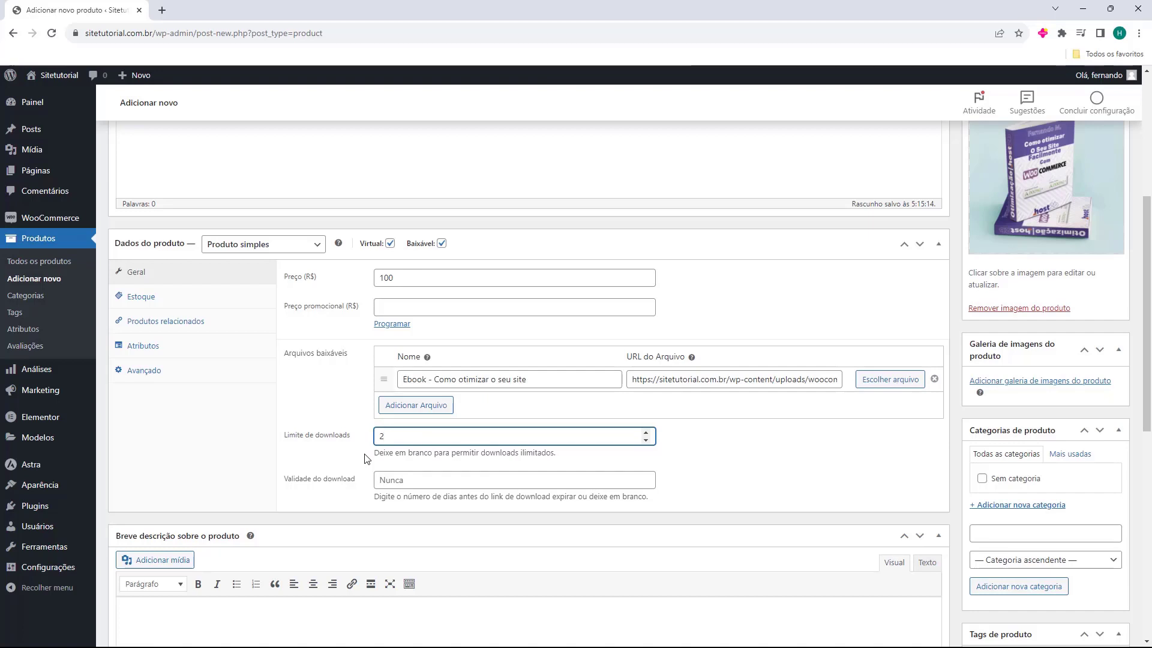
key(BackSpace)
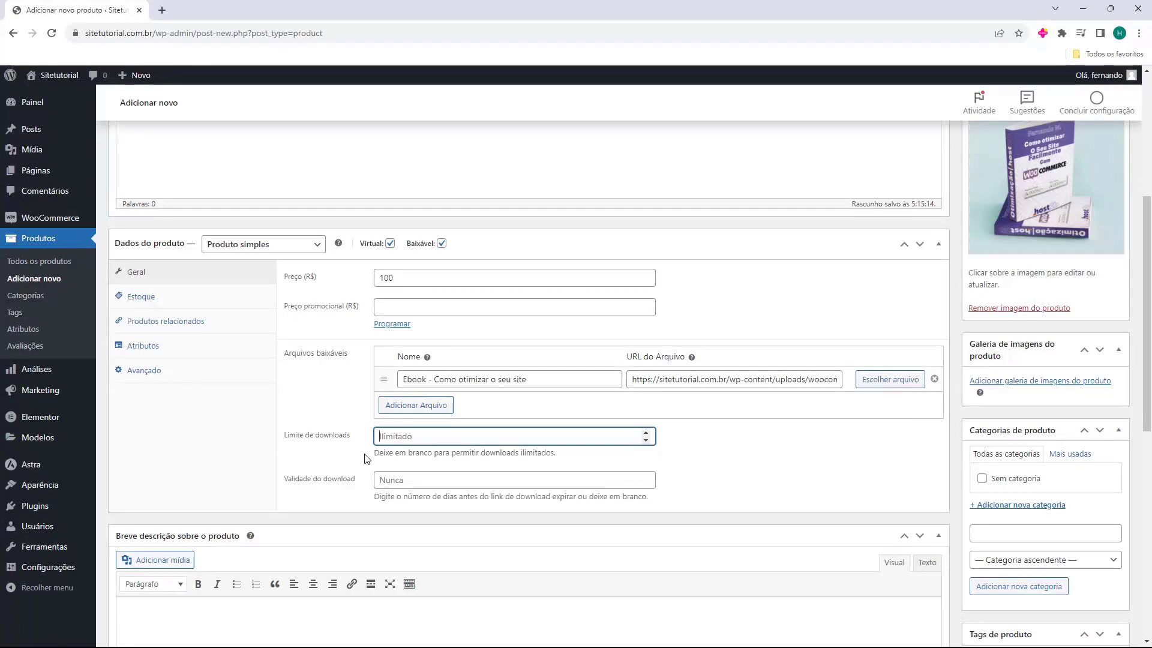
click(369, 459)
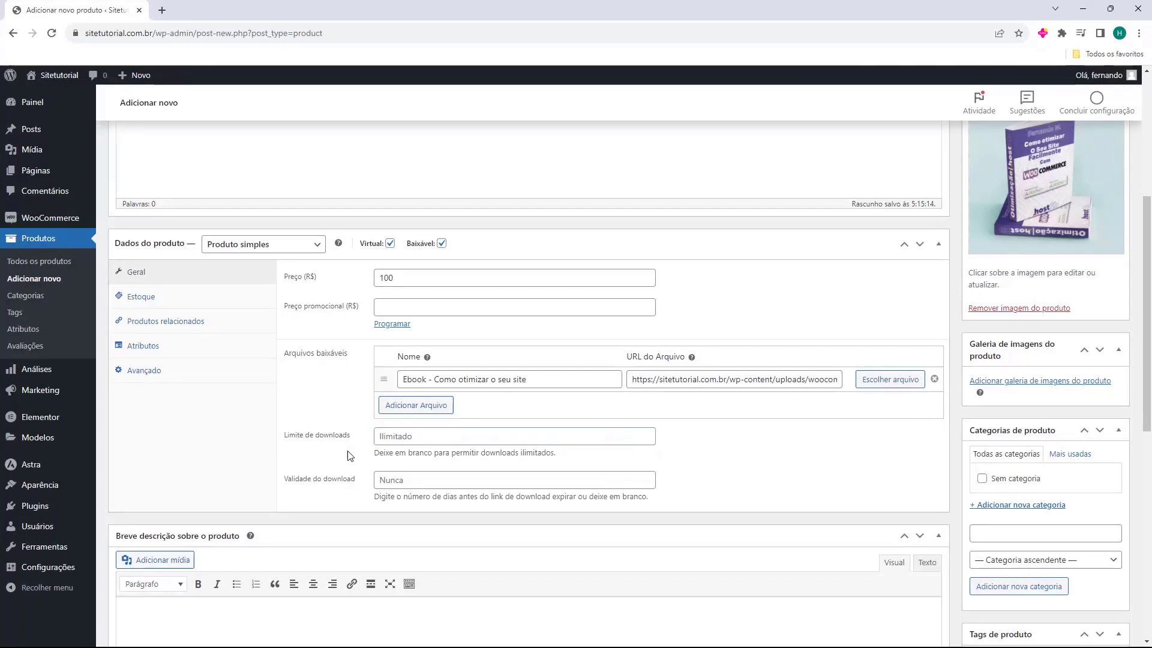
- Enter a download validity of 15 days for the product and clear it again
click(387, 480)
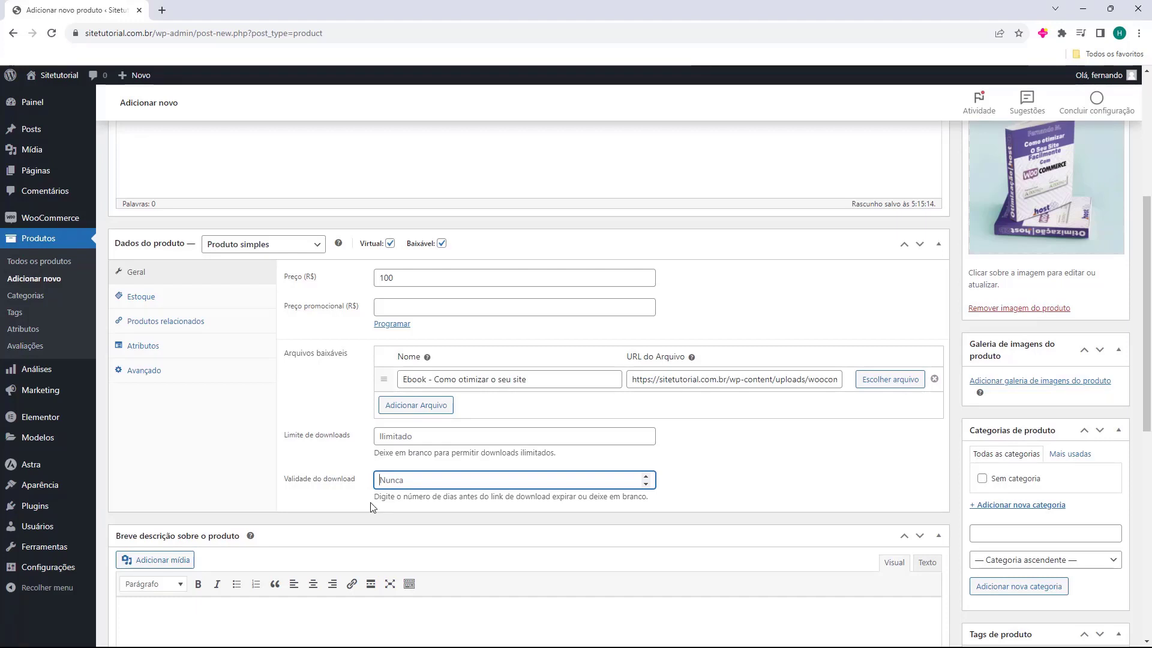
text(15)
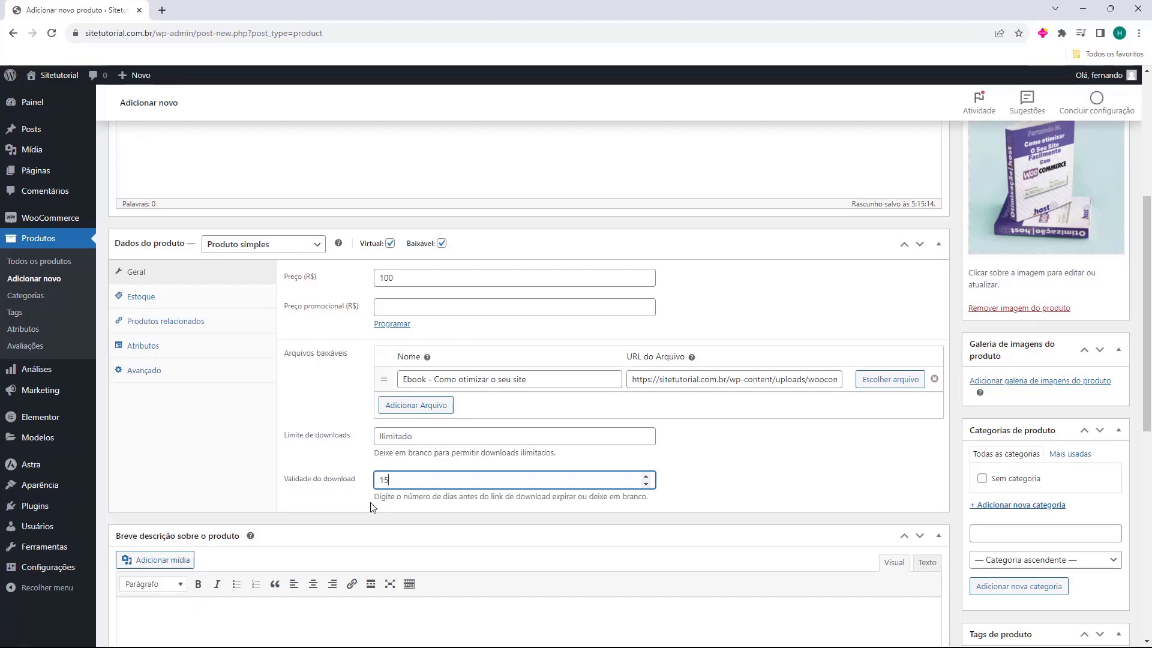
click(372, 507)
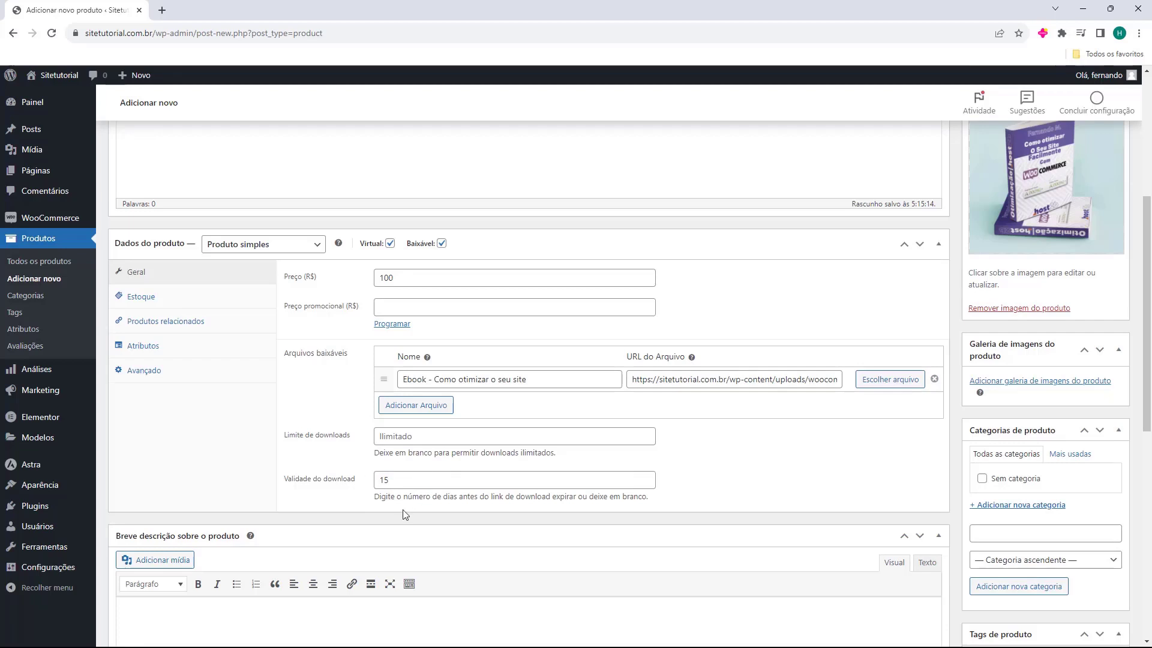
click(392, 472)
double_click(393, 473)
key(BackSpace)
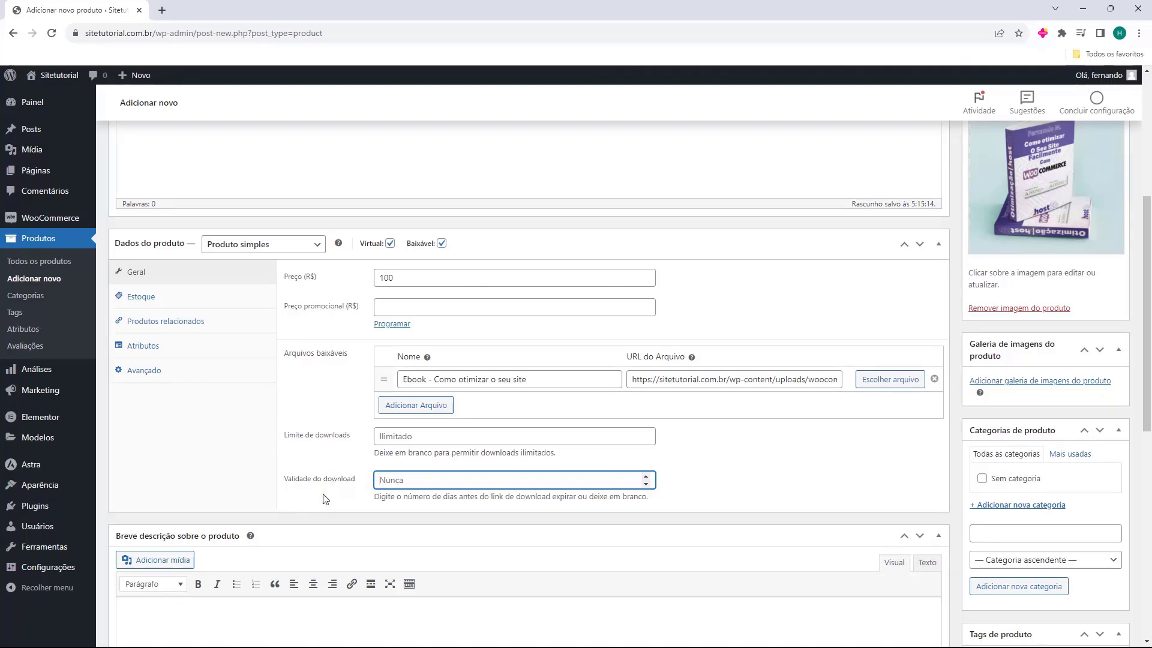
click(340, 488)
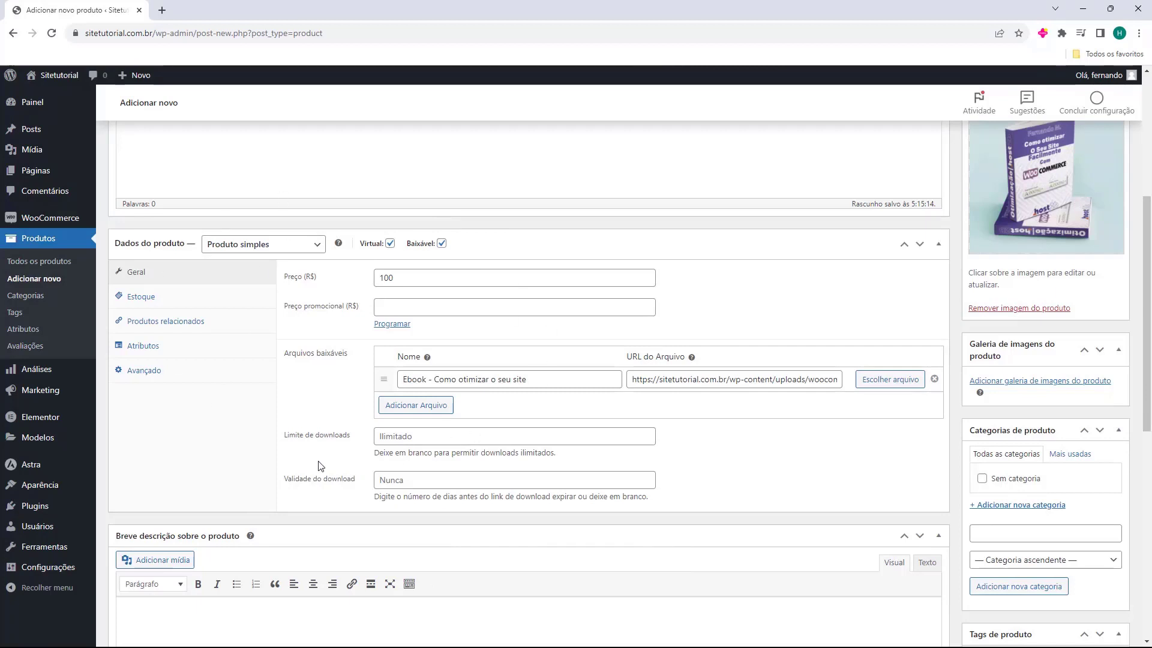
- Examine the product's stock, related products, attributes and advanced settings, including the purchase note, and return to the general data
click(157, 308)
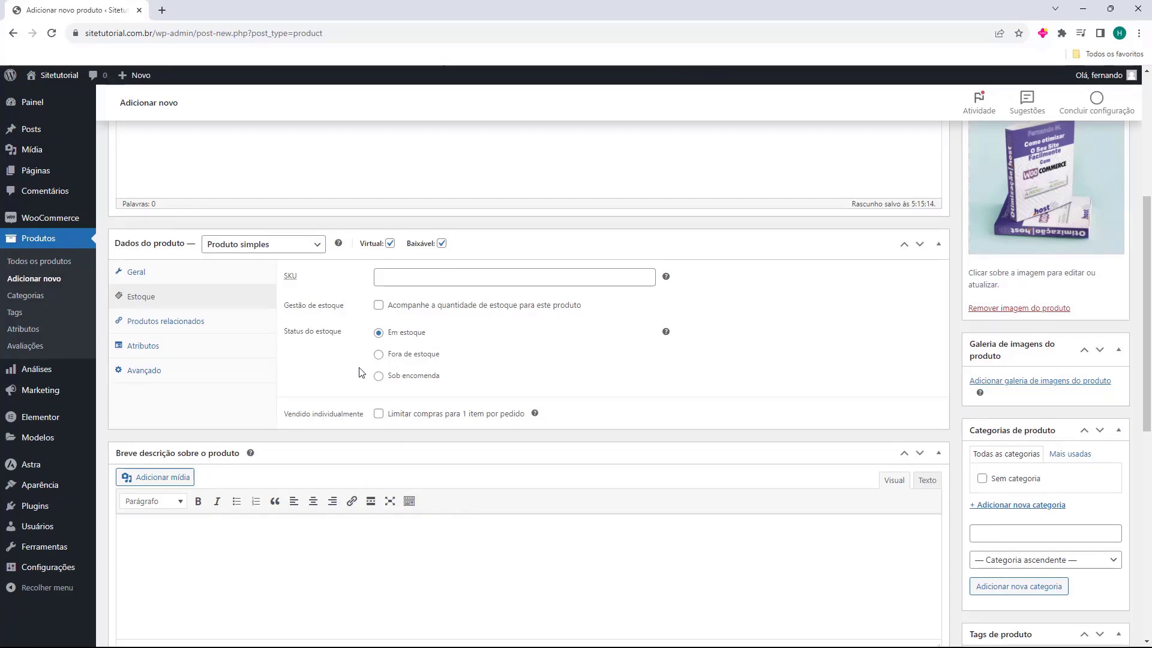
click(211, 329)
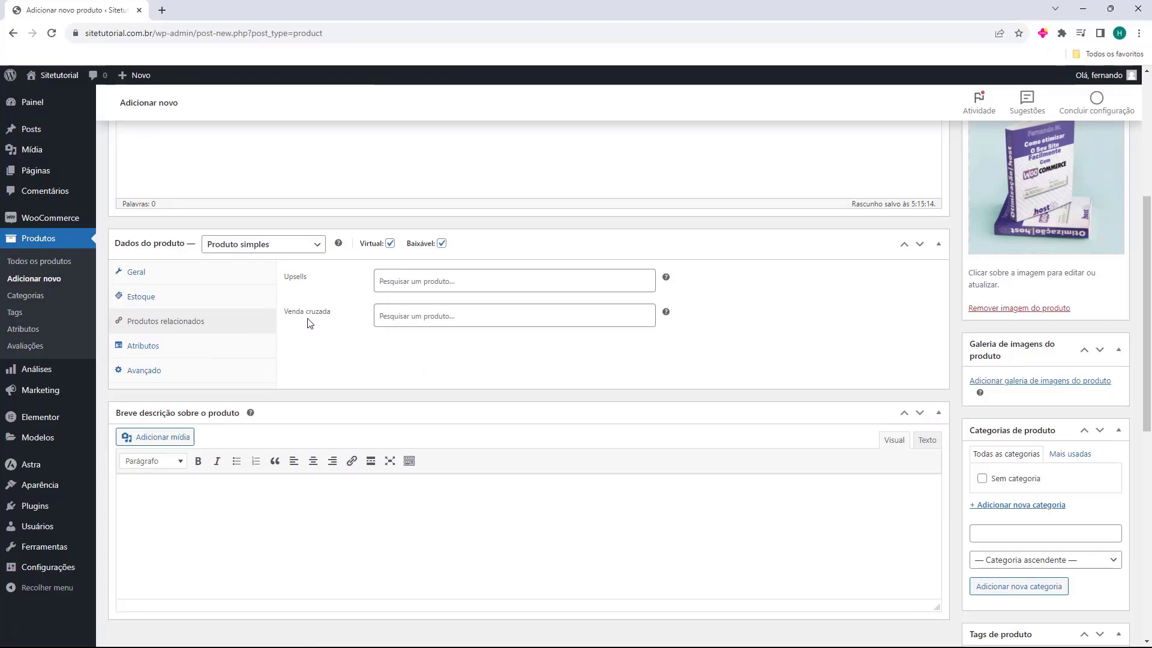
click(211, 351)
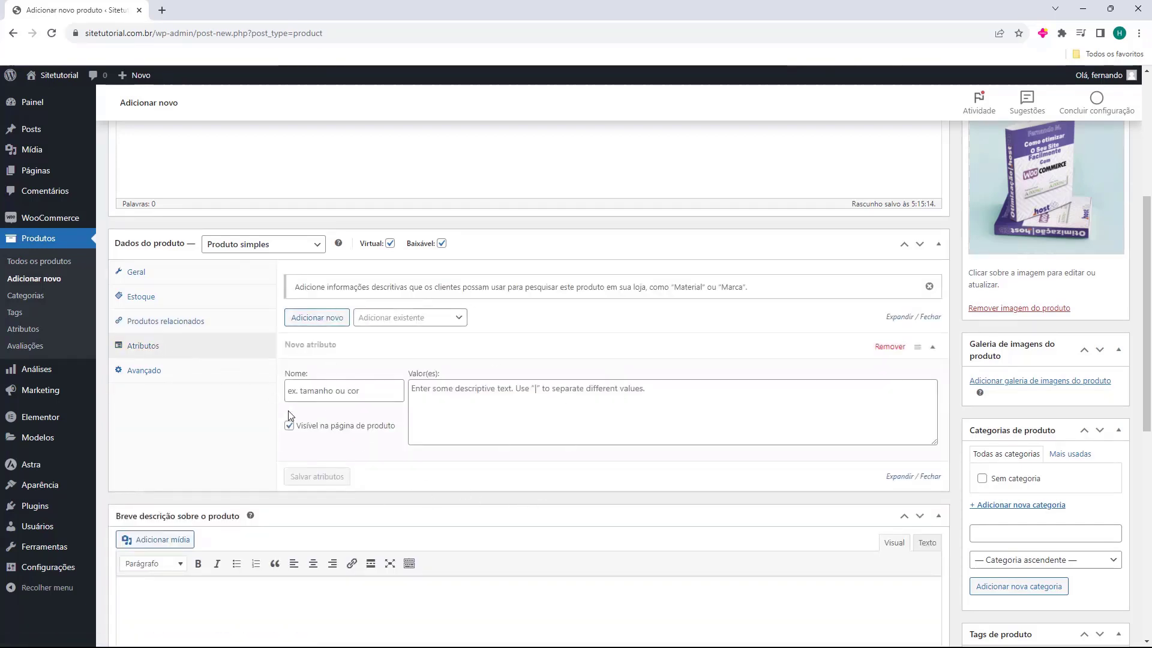
click(206, 375)
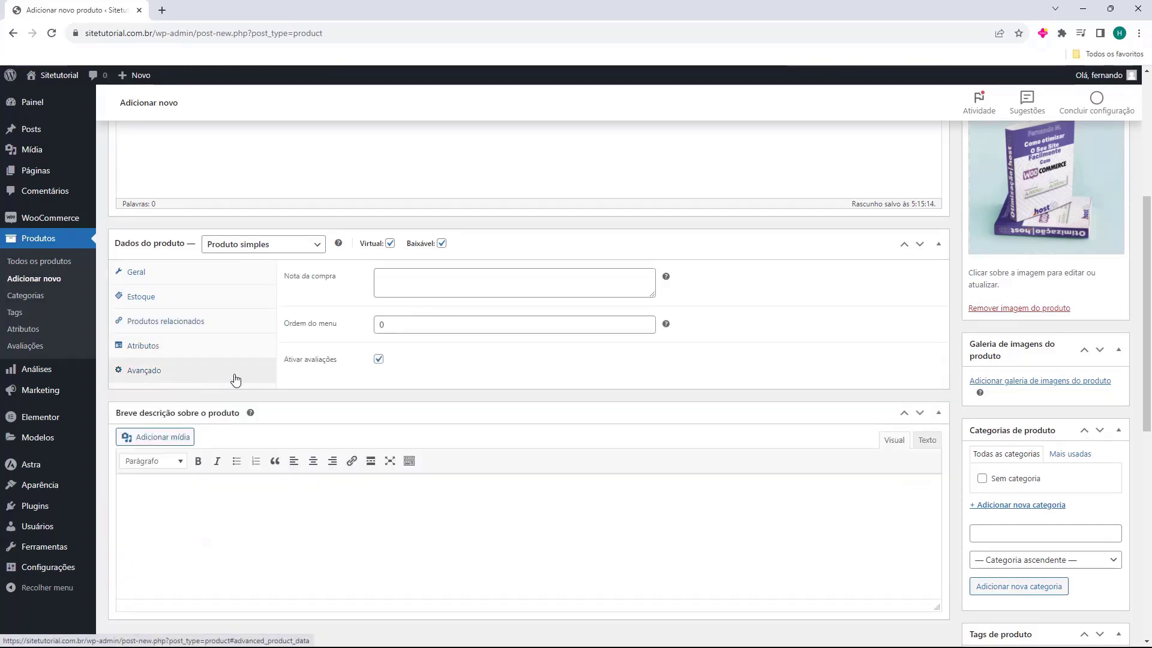
drag(286, 281, 322, 289)
click(324, 289)
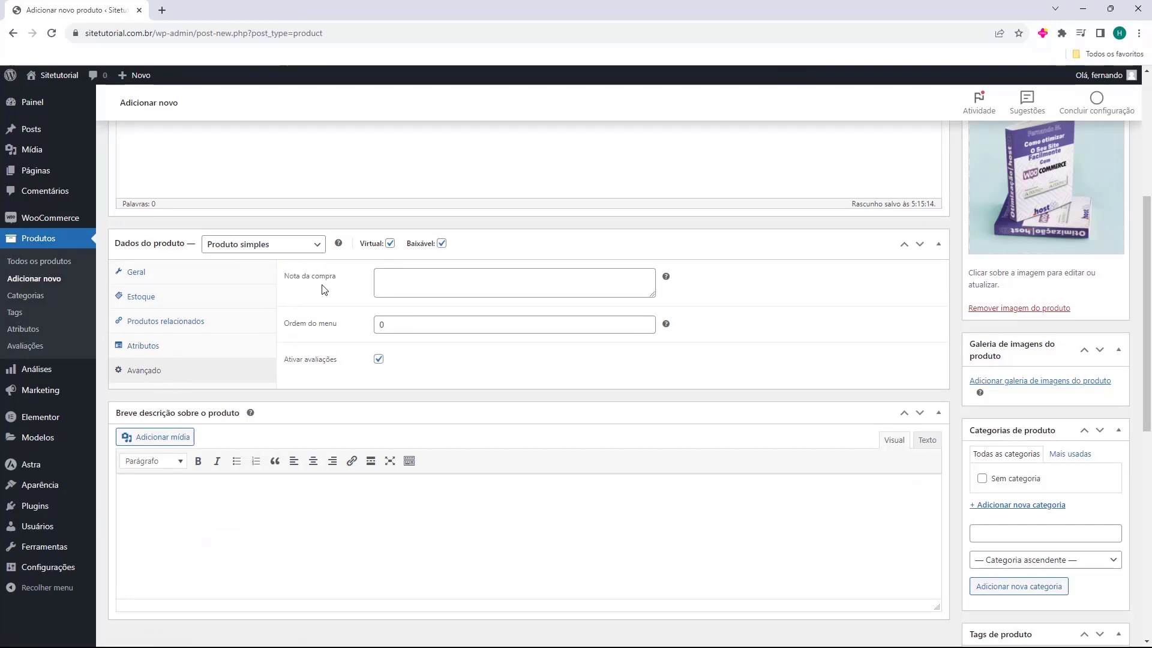
click(379, 287)
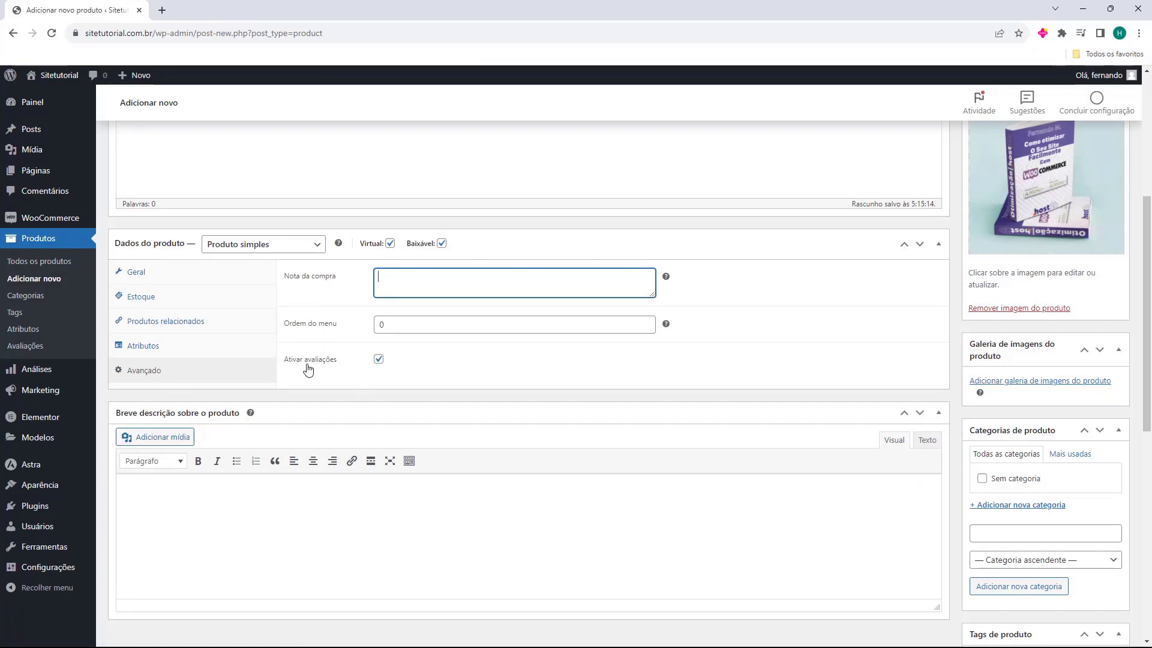
click(183, 279)
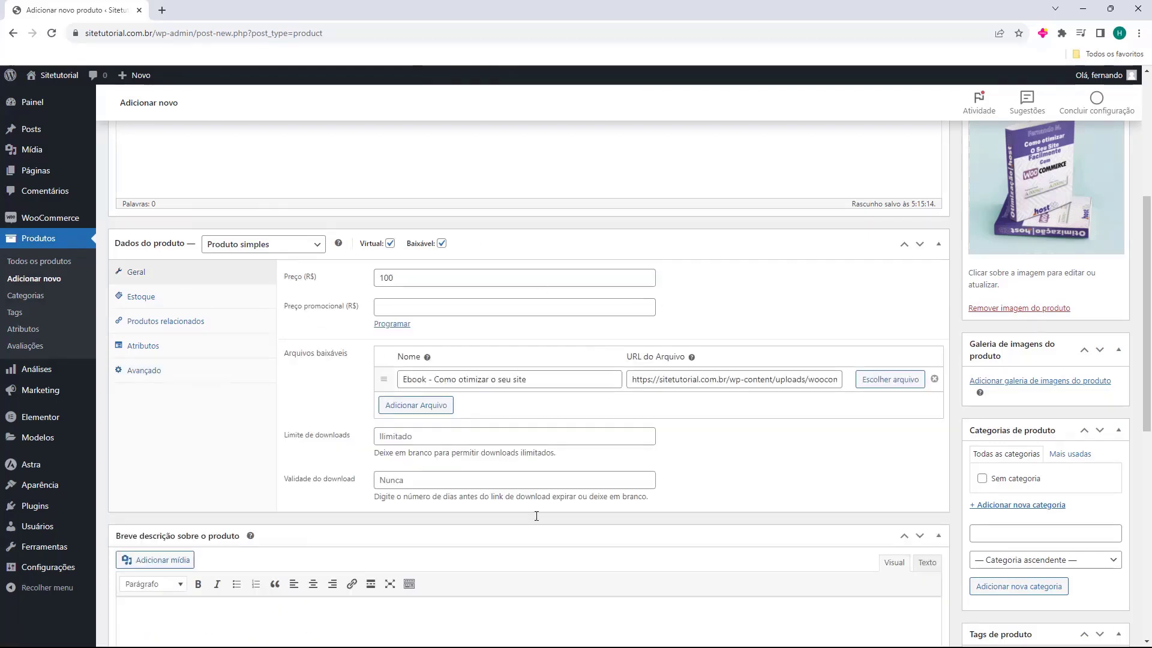
- Publish the ebook product in the store
scroll(447, 453, up, 1)
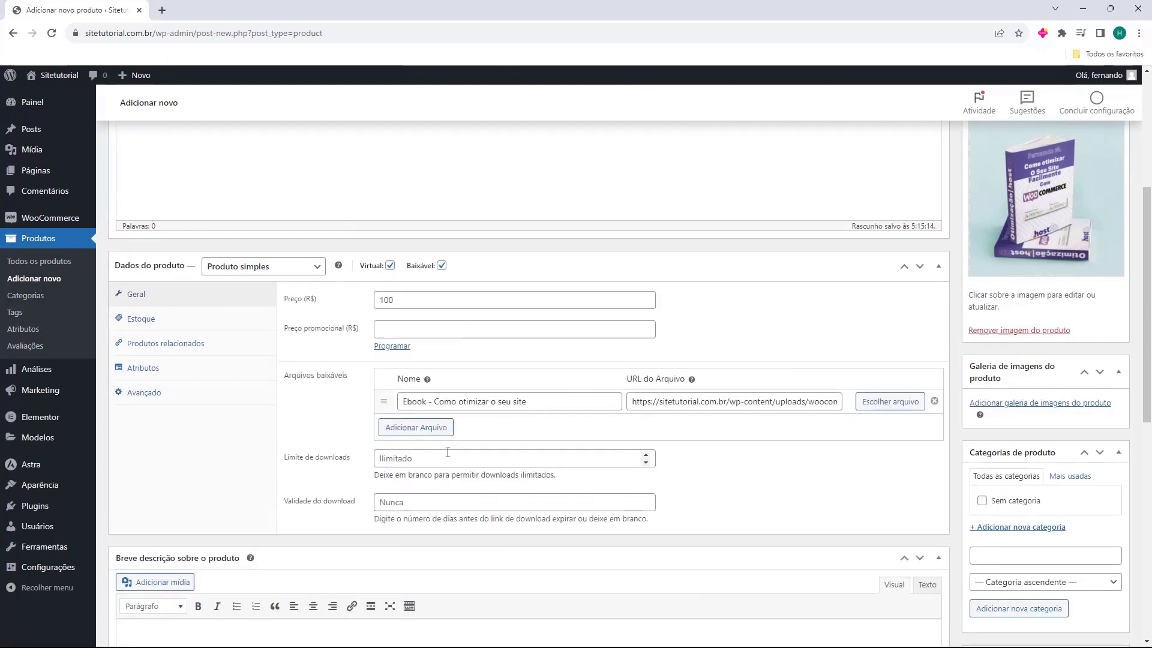
scroll(447, 452, up, 5)
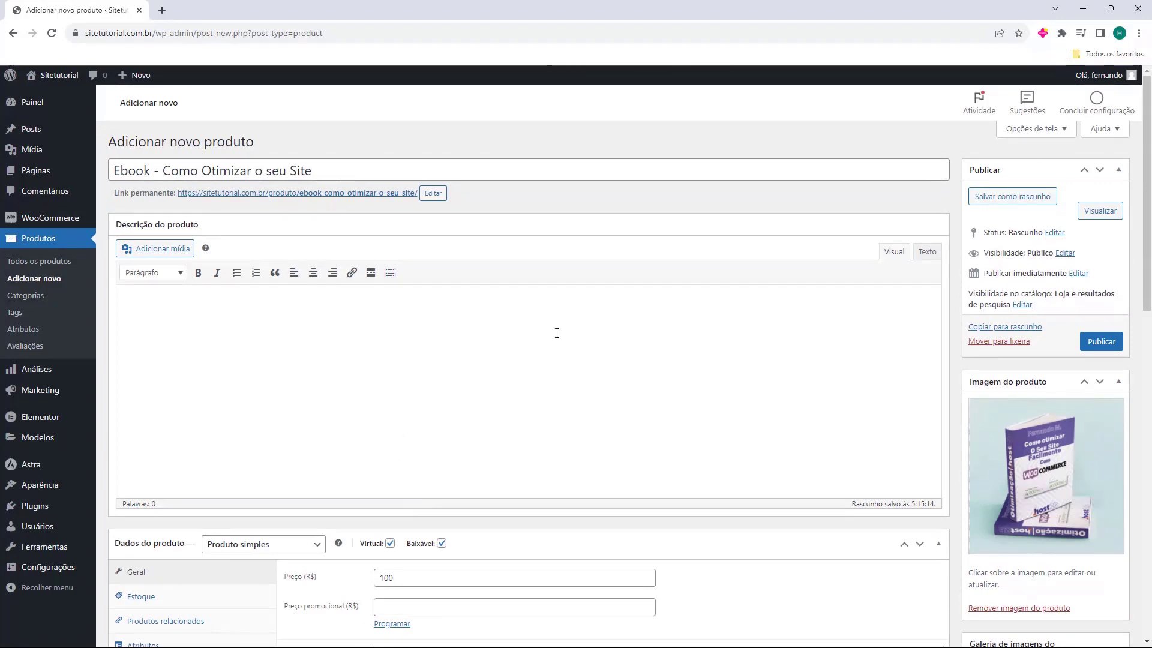
click(1093, 343)
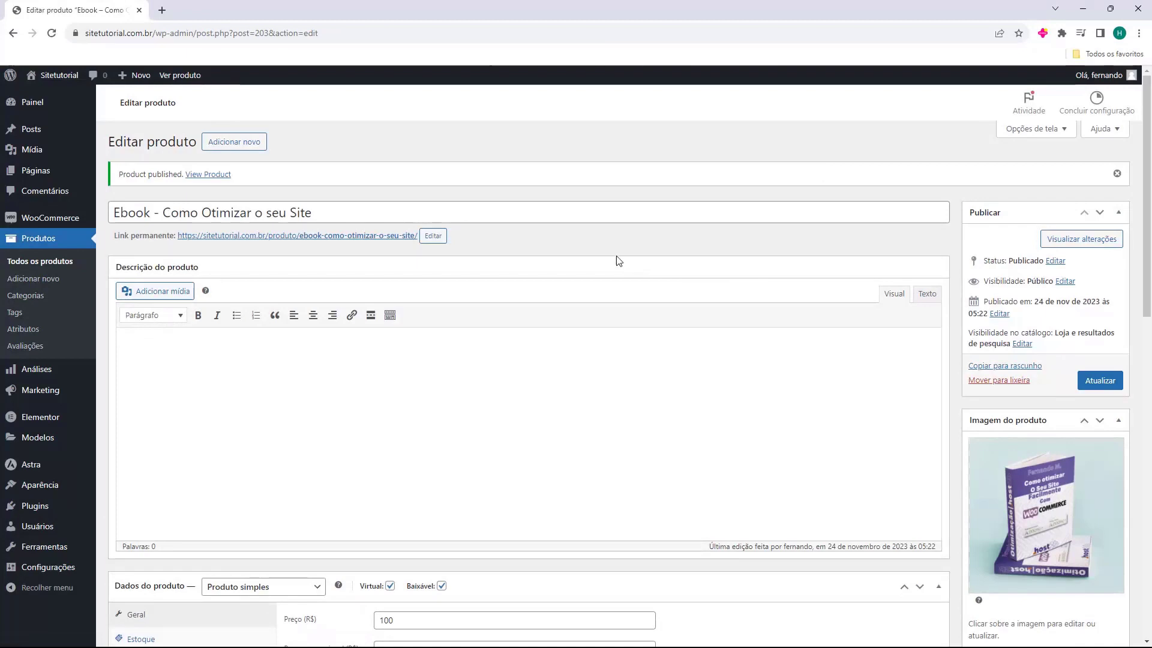
- Open the published ebook's store page in a new tab and examine its title and price
click(235, 238)
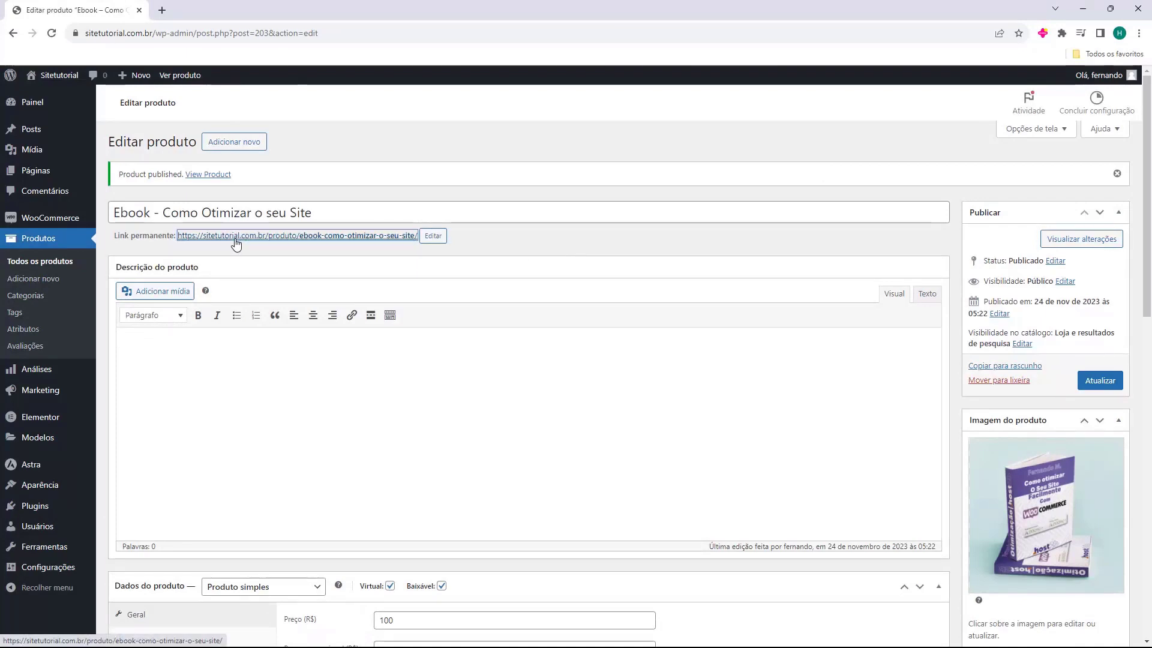
click(243, 14)
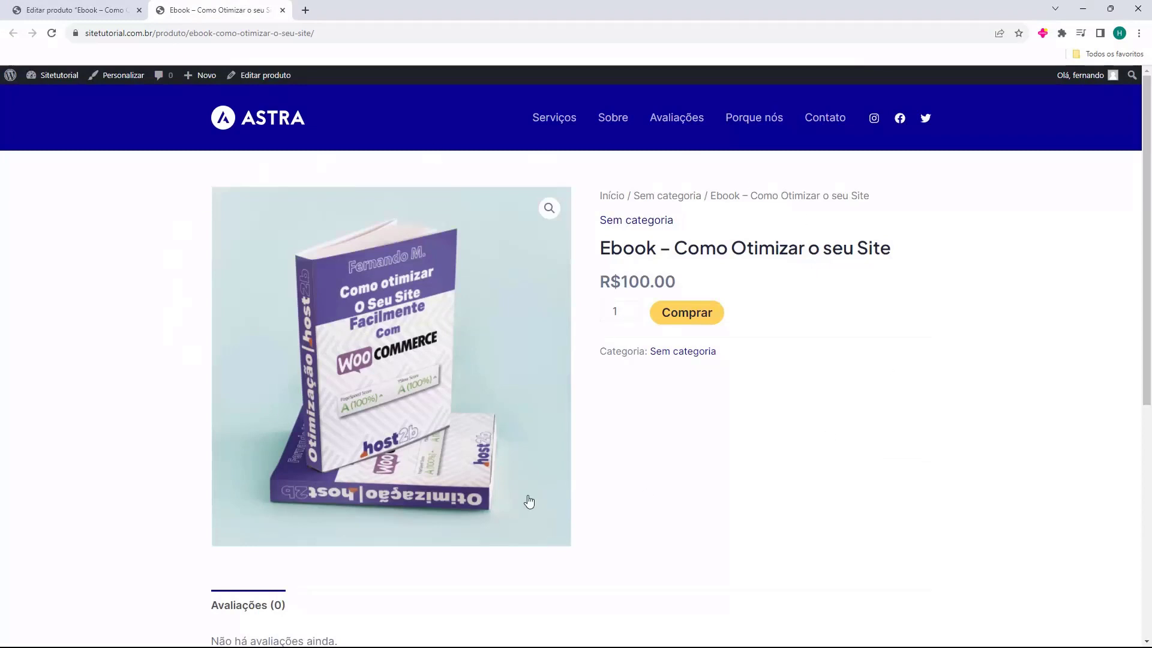
drag(634, 247, 282, 606)
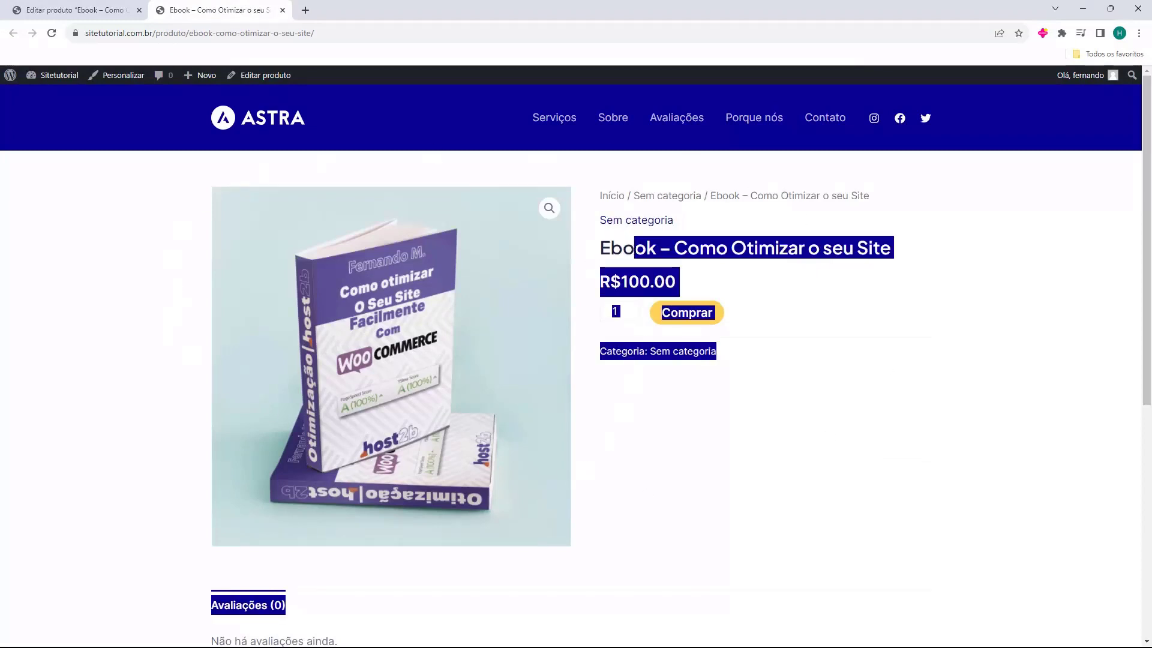
click(637, 249)
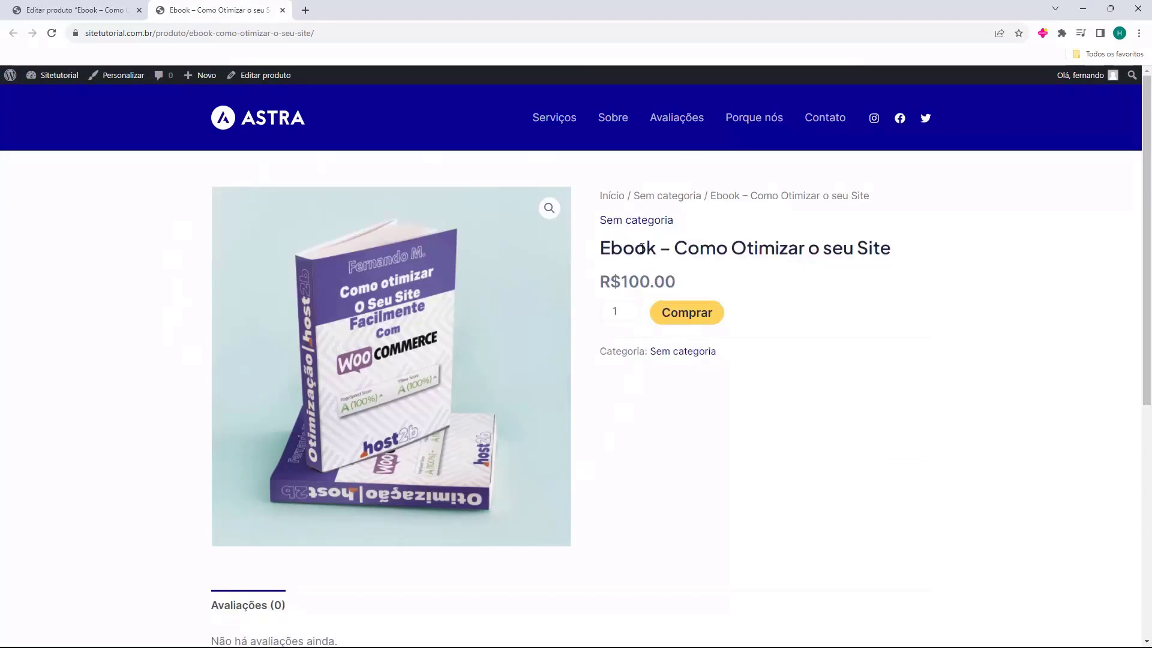
drag(603, 287, 620, 283)
click(668, 298)
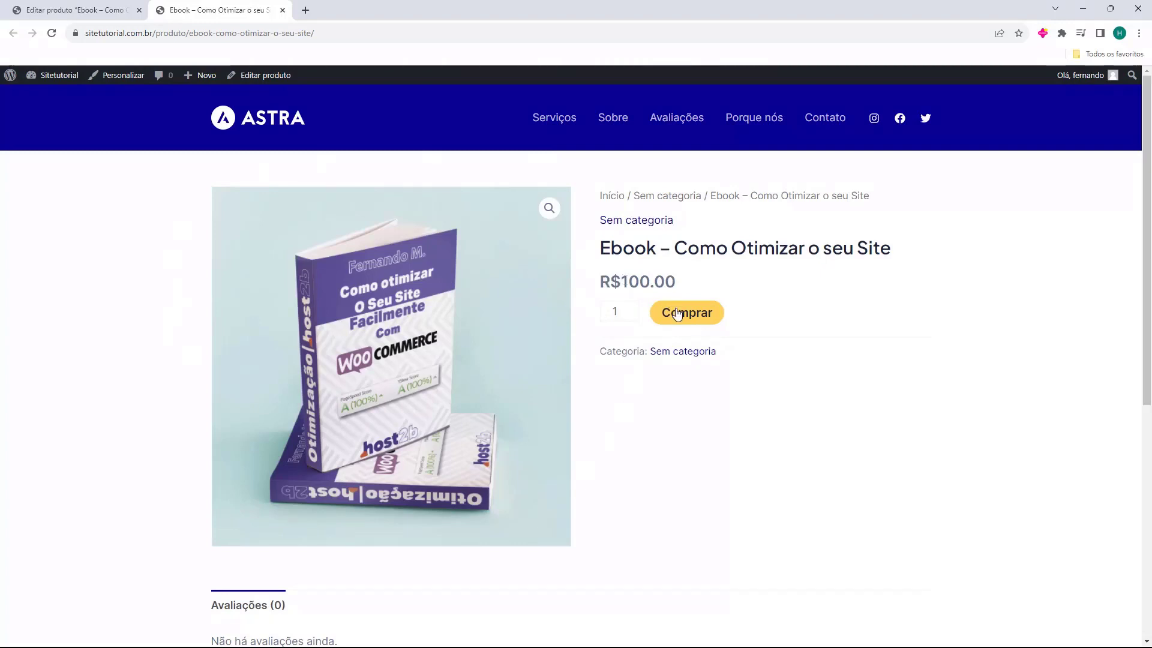
- Add one copy of the ebook to the cart and review the cart's contents, checking the item's linked product page
click(677, 313)
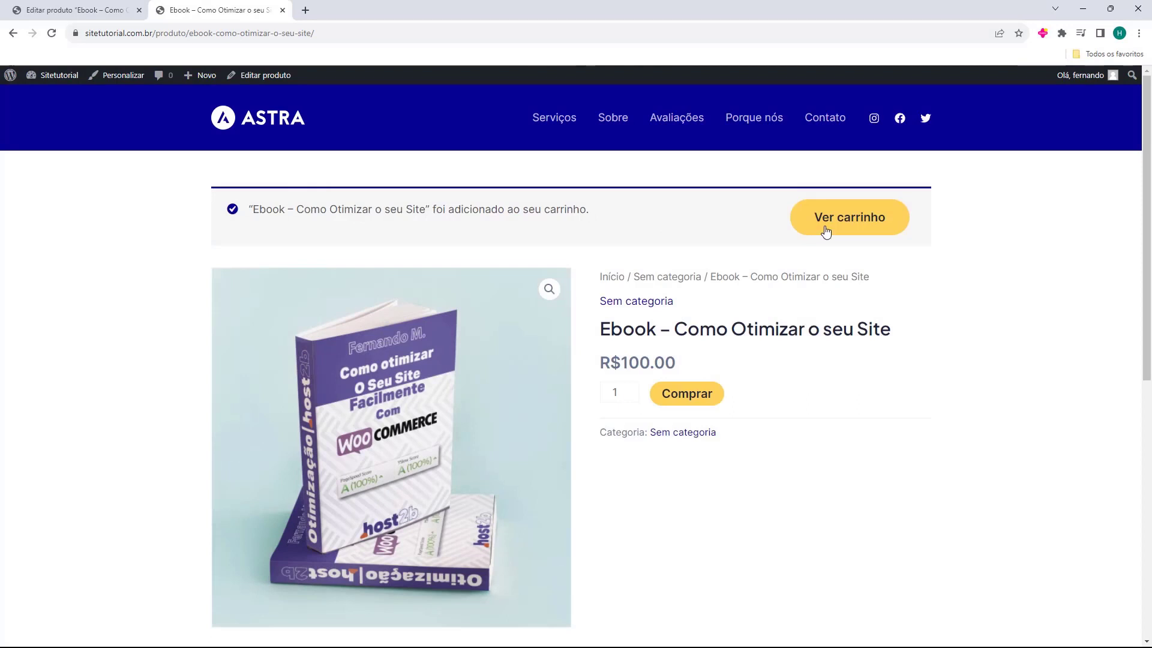
click(826, 232)
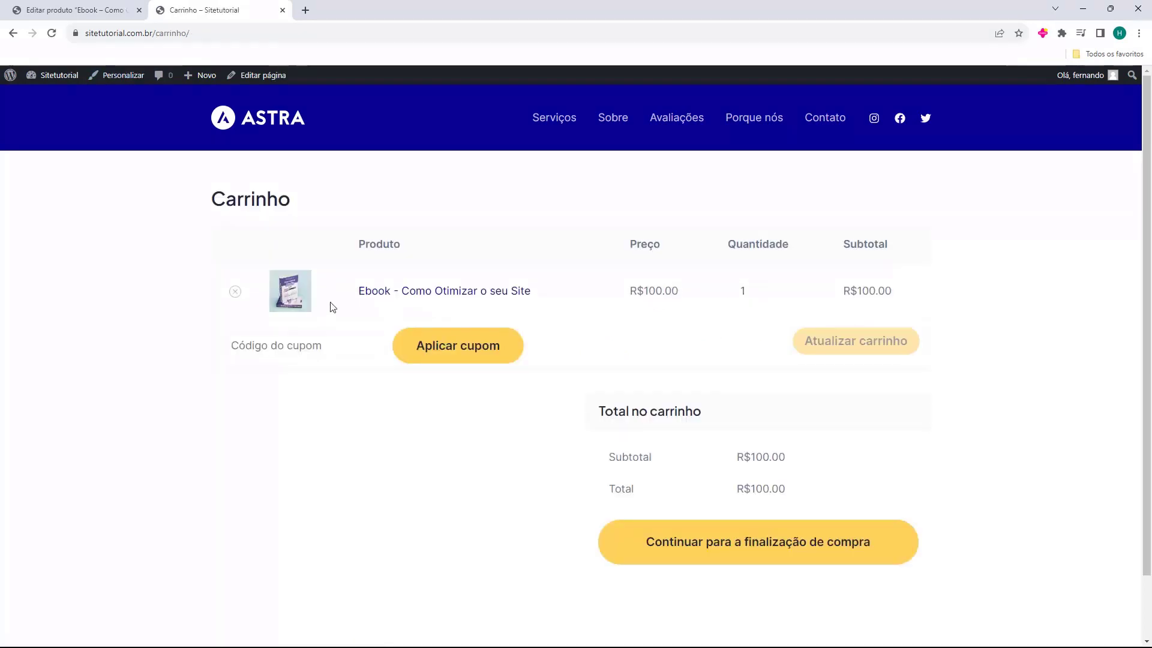
drag(360, 290, 518, 290)
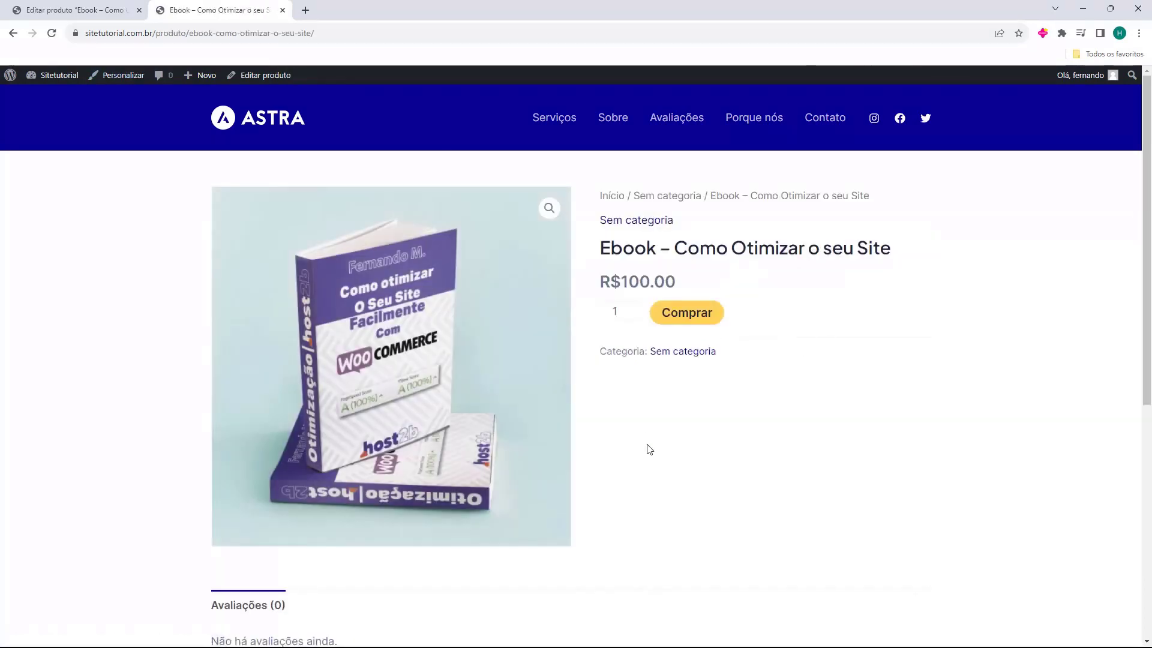
click(654, 310)
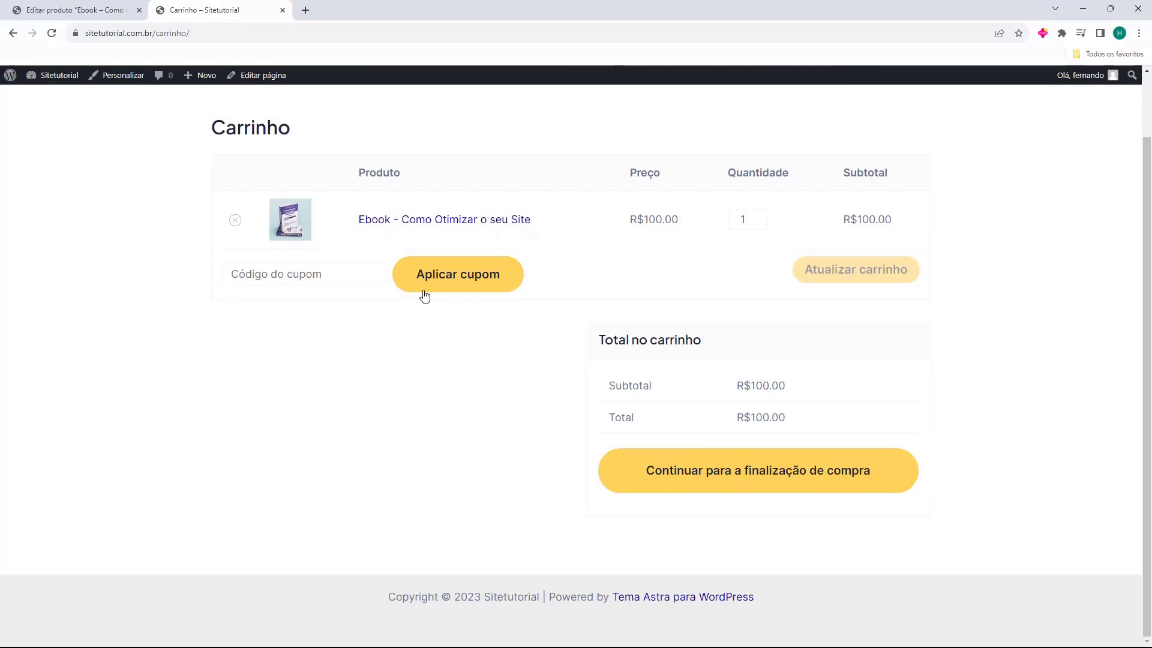
scroll(510, 420, up, 2)
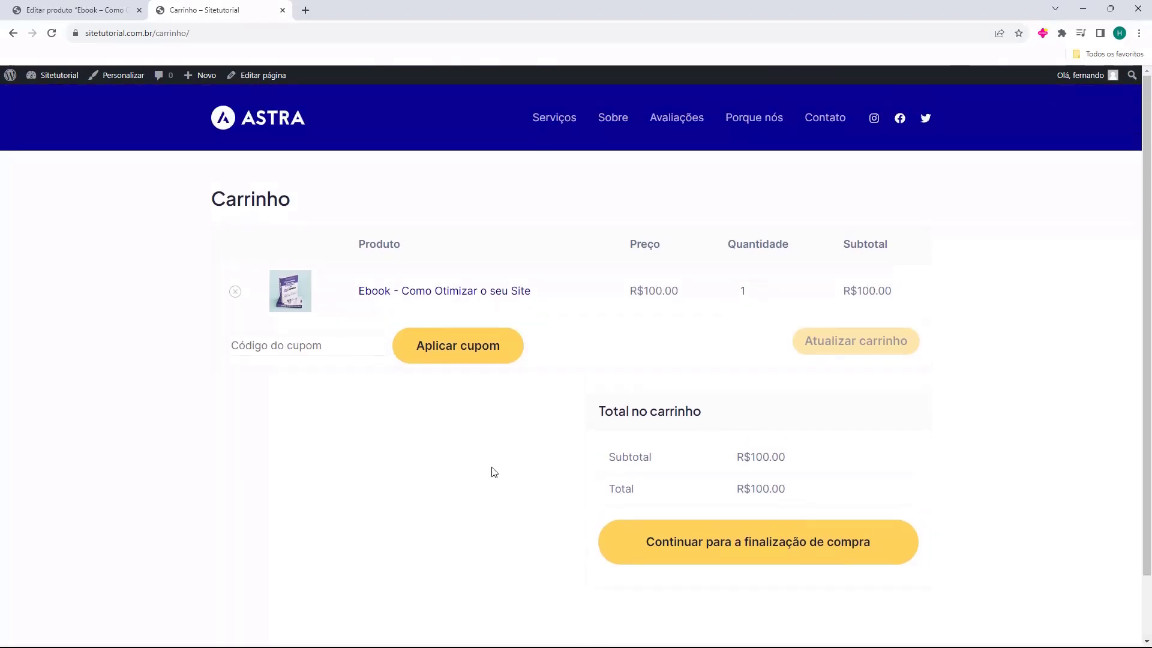